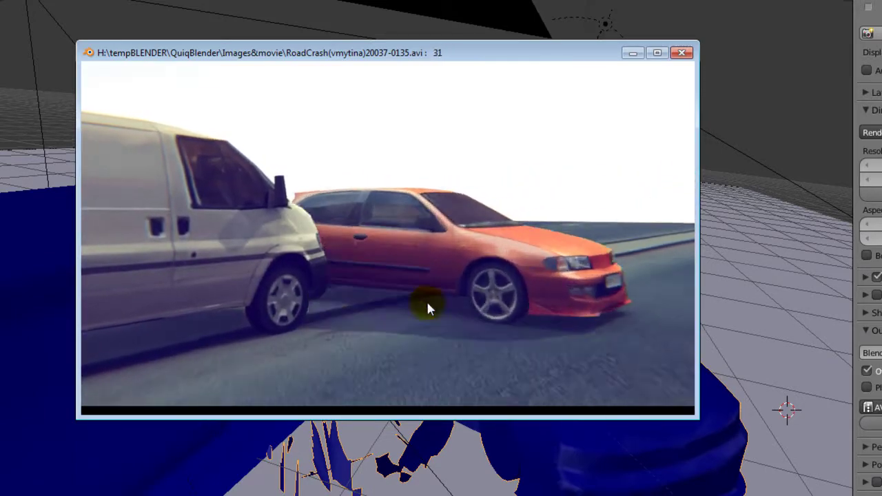
# Scrub back through the RoadCrash reference clip, then close its playback window
pyautogui.moveTo(426, 299)
pyautogui.mouseDown()
pyautogui.moveTo(399, 272)
pyautogui.moveTo(269, 269)
pyautogui.moveTo(418, 287)
pyautogui.moveTo(376, 297)
pyautogui.moveTo(158, 277)
pyautogui.moveTo(287, 282)
pyautogui.moveTo(183, 280)
pyautogui.moveTo(242, 290)
pyautogui.moveTo(409, 292)
pyautogui.moveTo(353, 308)
pyautogui.moveTo(192, 282)
pyautogui.moveTo(281, 305)
pyautogui.moveTo(267, 306)
pyautogui.moveTo(459, 308)
pyautogui.moveTo(228, 301)
pyautogui.moveTo(406, 327)
pyautogui.moveTo(382, 268)
pyautogui.mouseUp()
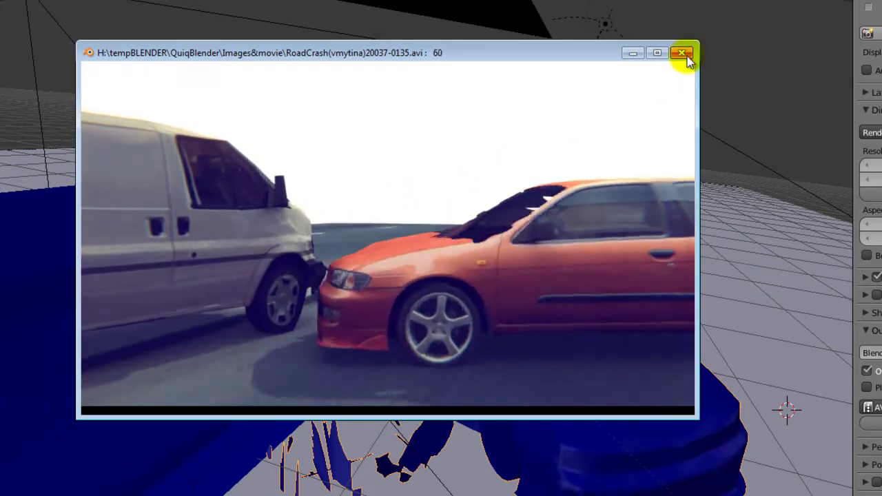
pyautogui.click(681, 52)
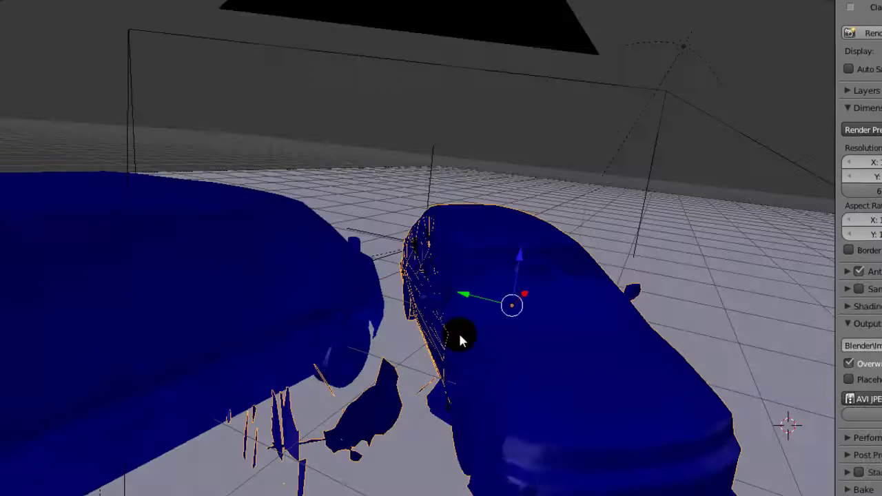
# Orbit around the crashed cars, ending on a low viewing angle
pyautogui.moveTo(458, 338)
pyautogui.mouseDown(button='middle')
pyautogui.moveTo(303, 301)
pyautogui.moveTo(448, 289)
pyautogui.mouseUp(button='middle')
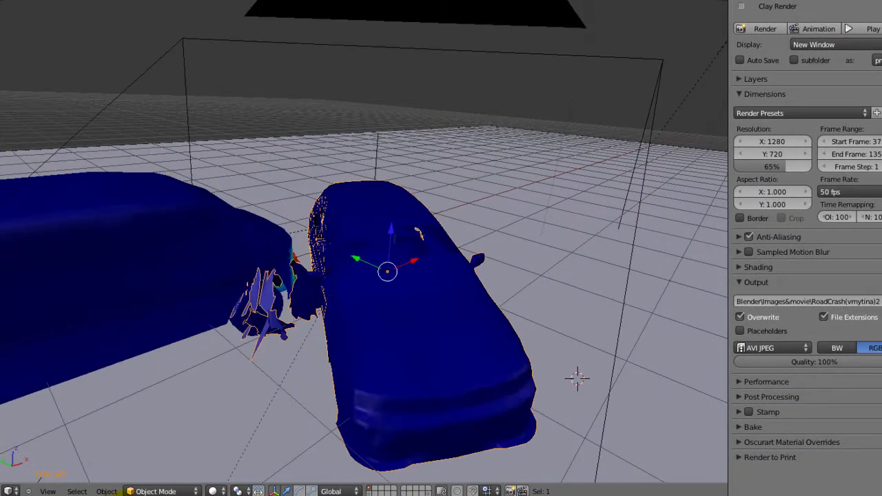
pyautogui.moveTo(413, 248); pyautogui.dragTo(436, 220, button='middle')
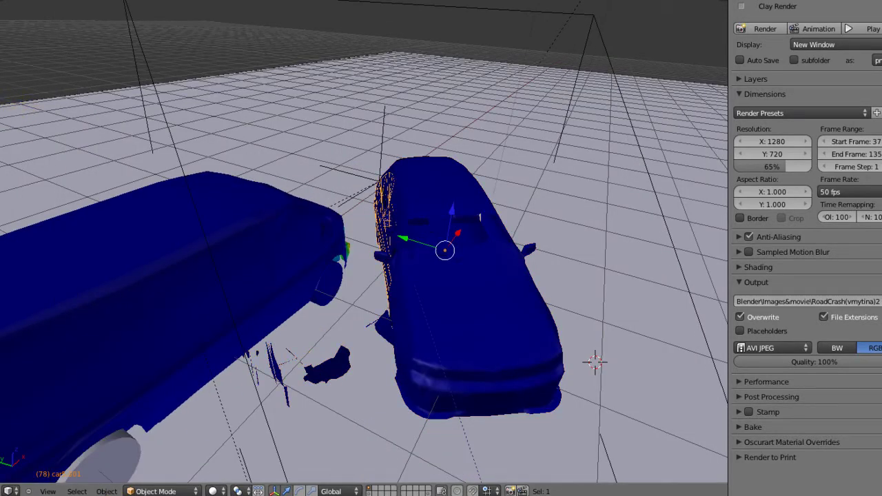
pyautogui.moveTo(447, 221)
pyautogui.mouseDown(button='middle')
pyautogui.moveTo(70, 265)
pyautogui.moveTo(423, 306)
pyautogui.moveTo(356, 275)
pyautogui.moveTo(386, 303)
pyautogui.moveTo(622, 282)
pyautogui.moveTo(188, 279)
pyautogui.moveTo(528, 311)
pyautogui.moveTo(319, 228)
pyautogui.moveTo(365, 237)
pyautogui.mouseUp(button='middle')
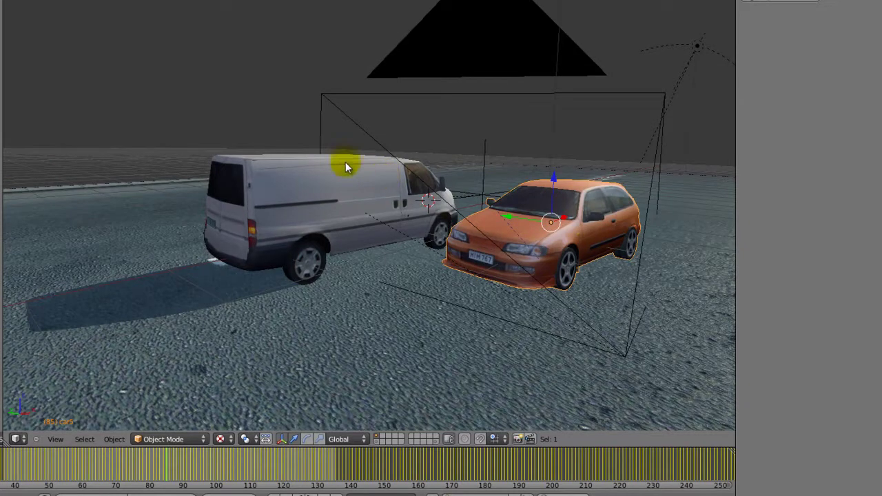
# Select the white van, jump to frame 66, and orbit to a low side view of the cars
pyautogui.rightClick(285, 151)
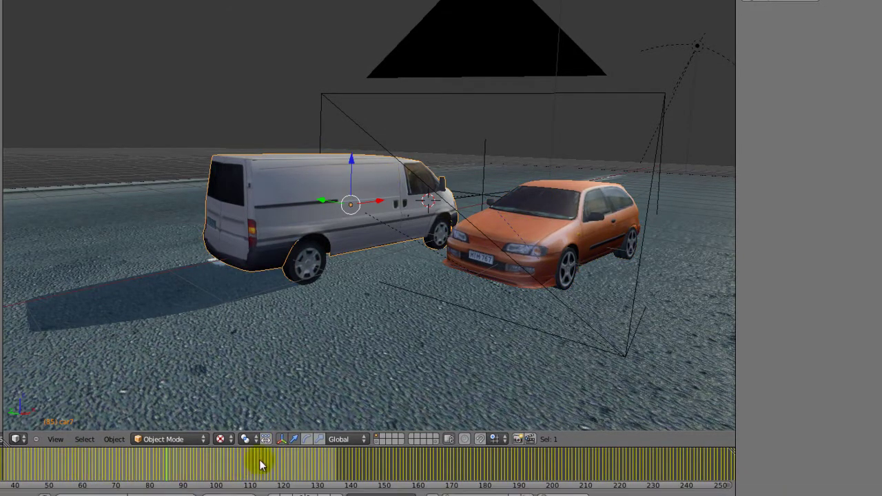
pyautogui.click(103, 458)
pyautogui.moveTo(407, 291)
pyautogui.mouseDown(button='middle')
pyautogui.moveTo(284, 283)
pyautogui.moveTo(525, 264)
pyautogui.moveTo(523, 195)
pyautogui.moveTo(561, 188)
pyautogui.moveTo(628, 209)
pyautogui.mouseUp(button='middle')
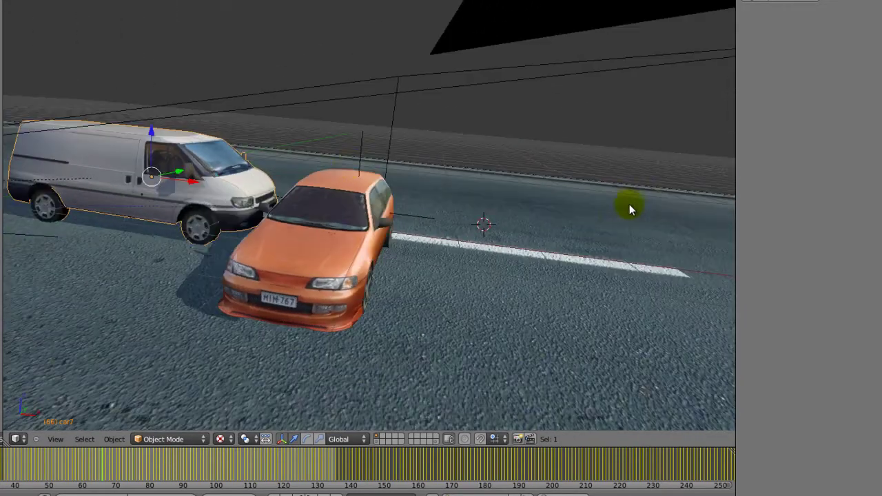
pyautogui.moveTo(302, 269)
pyautogui.mouseDown(button='middle')
pyautogui.moveTo(168, 482)
pyautogui.moveTo(114, 466)
pyautogui.moveTo(341, 329)
pyautogui.moveTo(408, 224)
pyautogui.moveTo(485, 189)
pyautogui.moveTo(556, 264)
pyautogui.moveTo(557, 307)
pyautogui.moveTo(536, 319)
pyautogui.mouseUp(button='middle')
# Select the orange car and browse its Add Modifier list without adding anything
pyautogui.rightClick(309, 173)
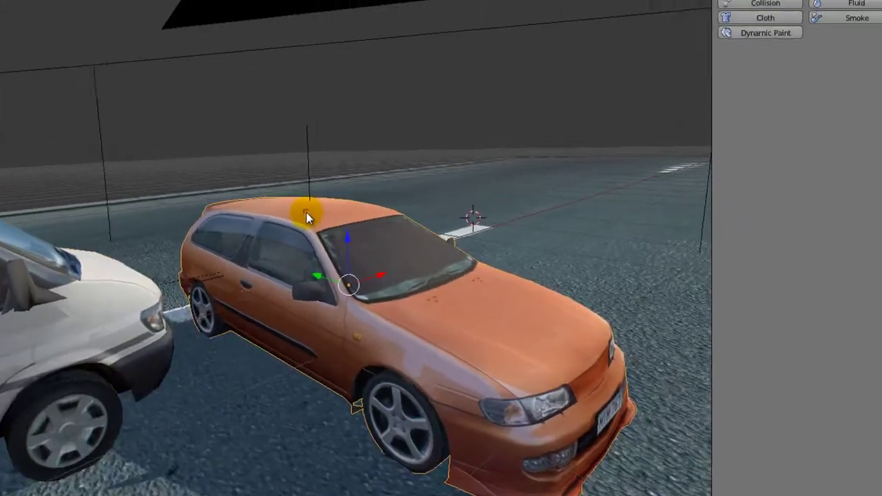
pyautogui.click(773, 23)
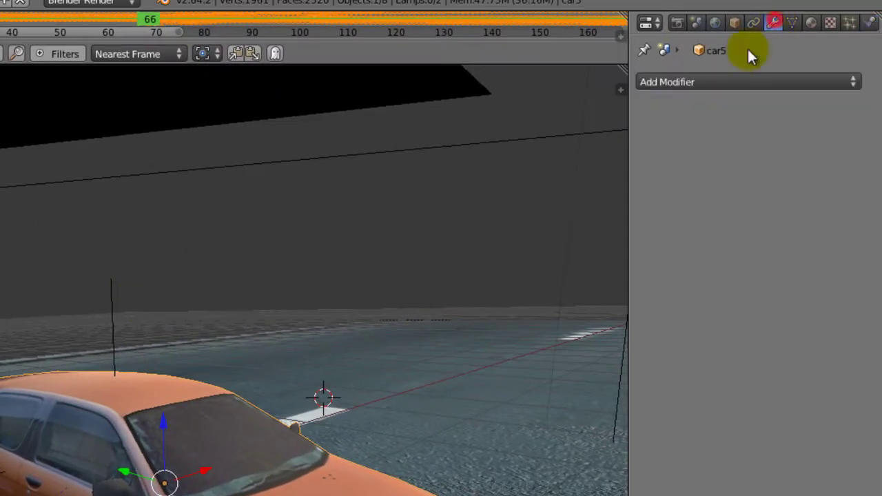
pyautogui.click(699, 79)
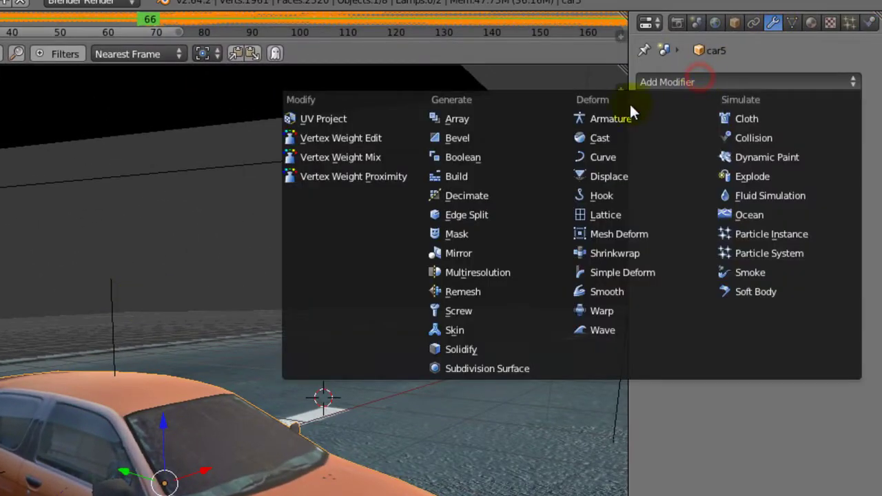
pyautogui.click(501, 367)
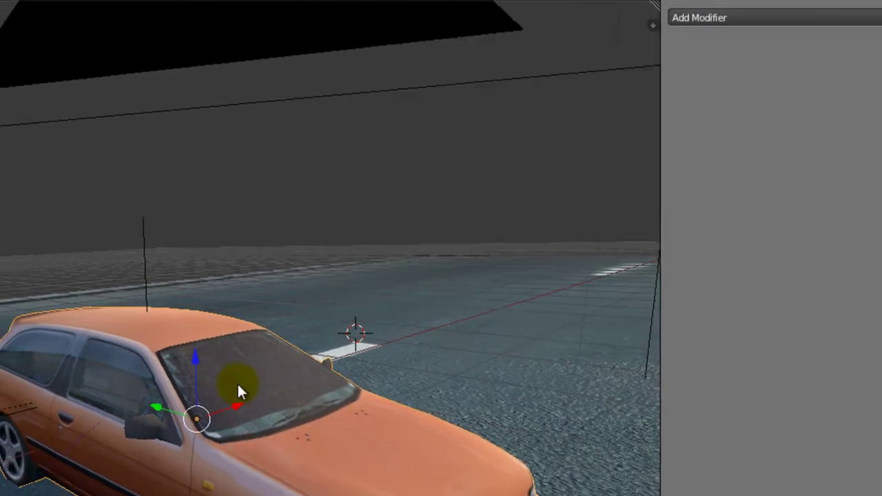
# Inspect the orange car's coarse triangle mesh in Edit Mode with nothing selected
pyautogui.press('Tab')
pyautogui.press('a')
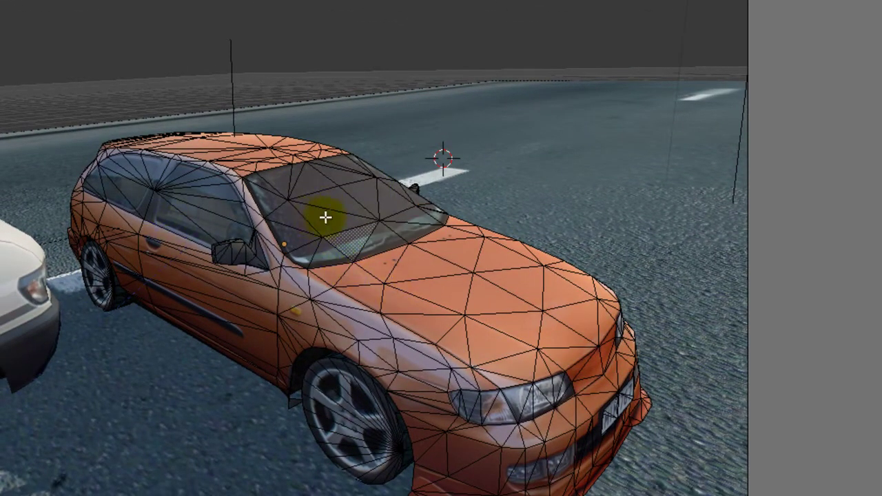
pyautogui.moveTo(325, 217)
pyautogui.mouseDown(button='middle')
pyautogui.moveTo(183, 202)
pyautogui.moveTo(366, 189)
pyautogui.moveTo(395, 230)
pyautogui.moveTo(277, 238)
pyautogui.mouseUp(button='middle')
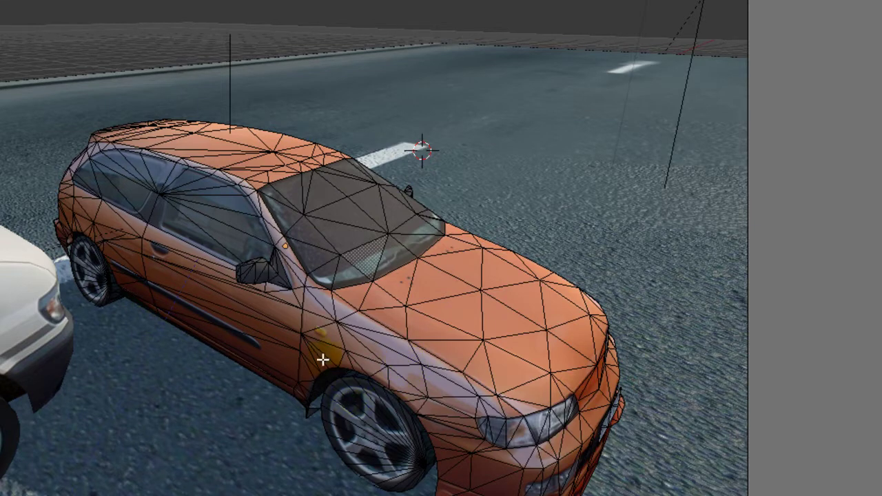
pyautogui.press('Tab')
# Add a Subdivision Surface modifier to car5, set to Simple with View subdivisions 2
pyautogui.click(701, 81)
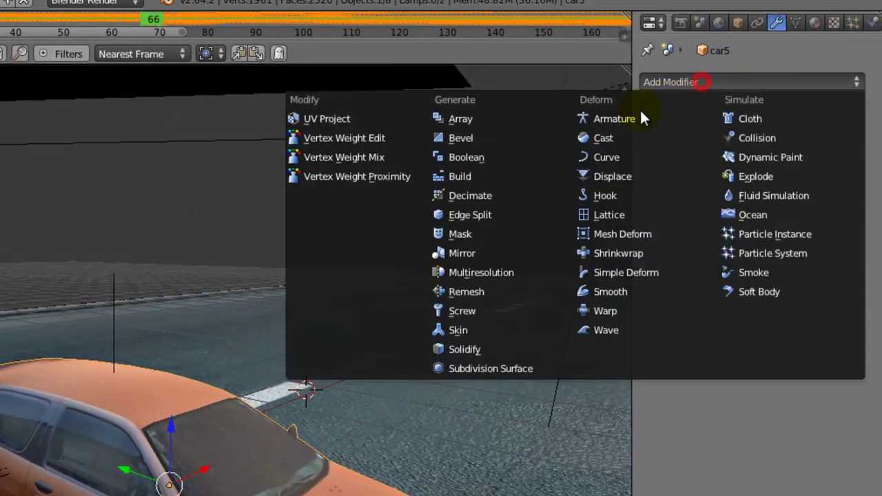
pyautogui.click(487, 368)
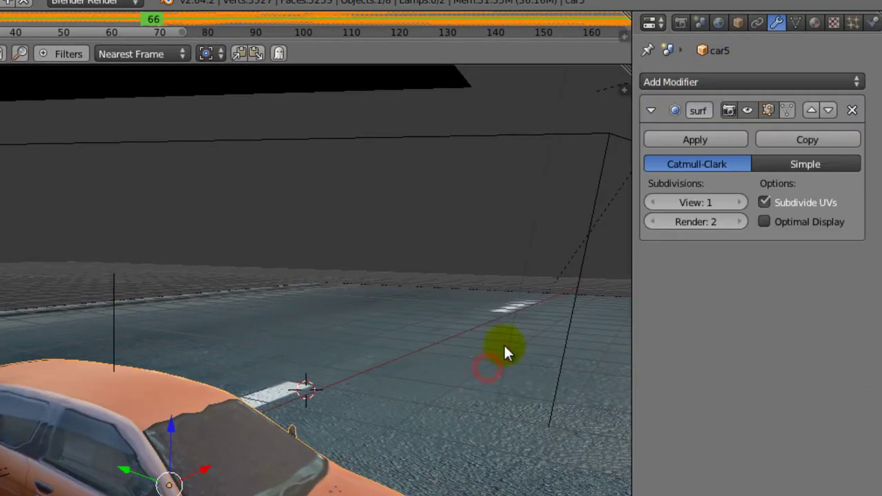
pyautogui.click(786, 165)
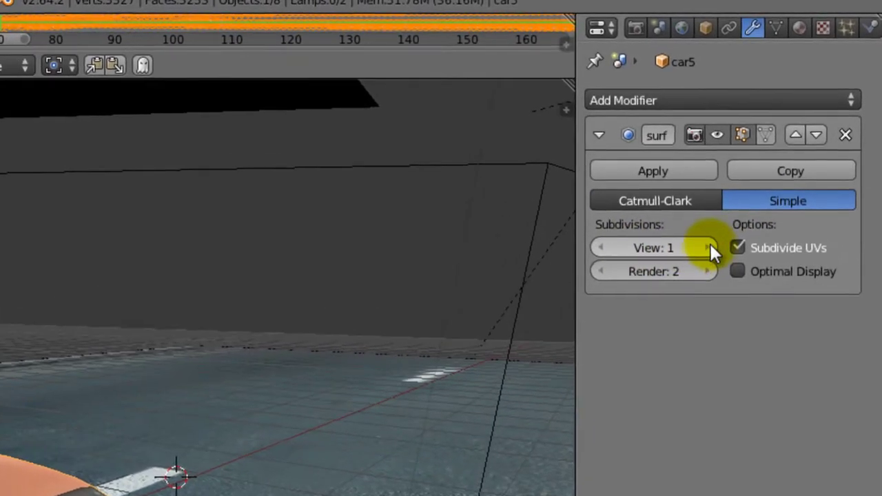
pyautogui.click(723, 223)
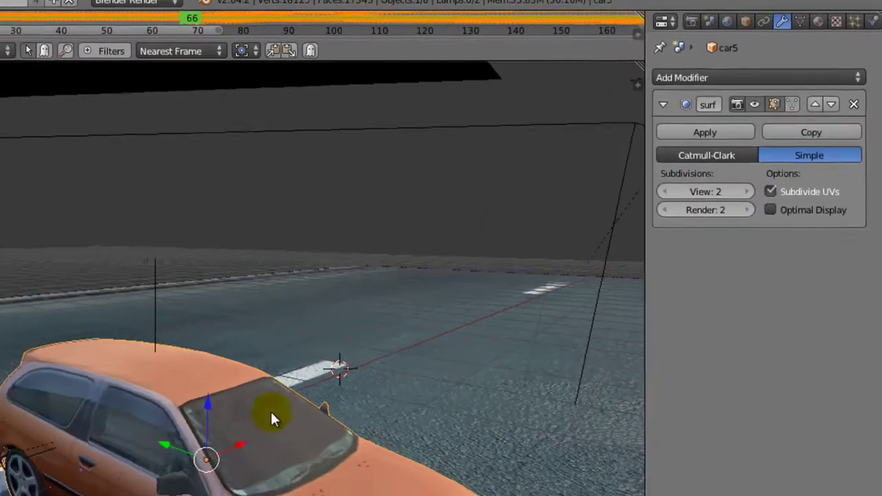
pyautogui.moveTo(137, 485); pyautogui.dragTo(275, 415, button='middle')
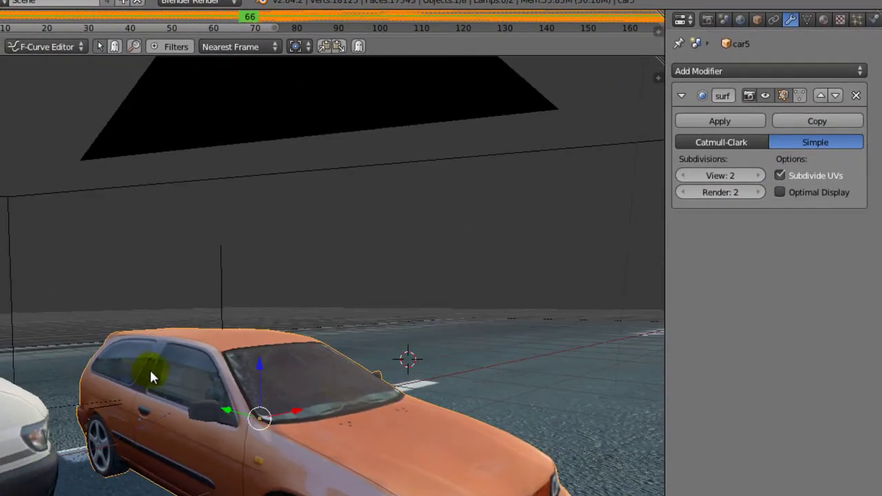
pyautogui.moveTo(191, 447); pyautogui.dragTo(197, 314, button='middle')
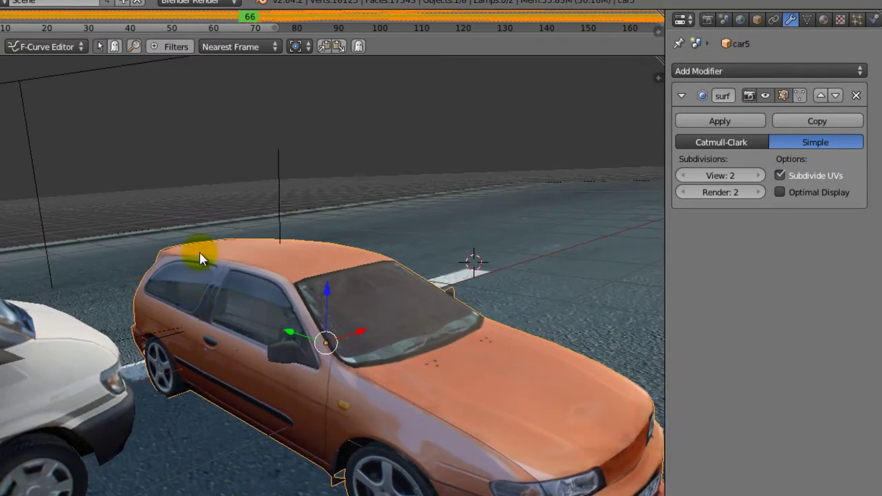
pyautogui.click(873, 20)
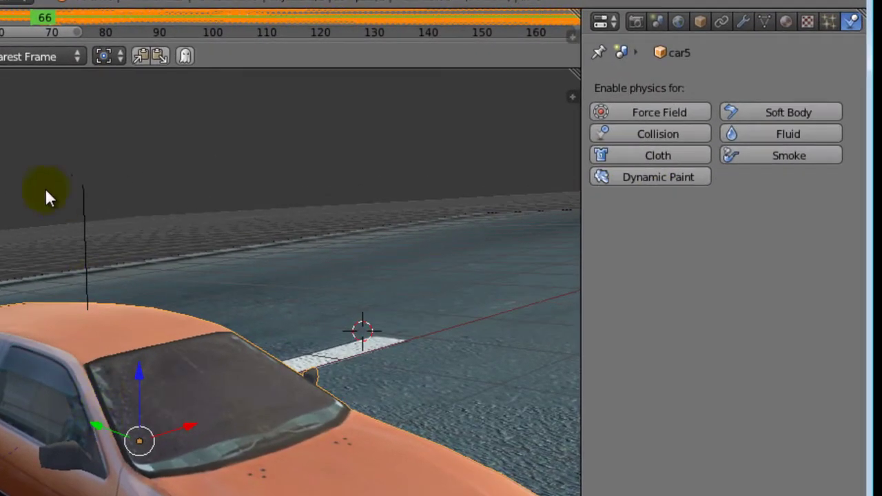
# Add a Dynamic Paint canvas to car5 with a Weight surface writing to a new dp_weight group
pyautogui.moveTo(142, 444); pyautogui.dragTo(131, 443, button='middle')
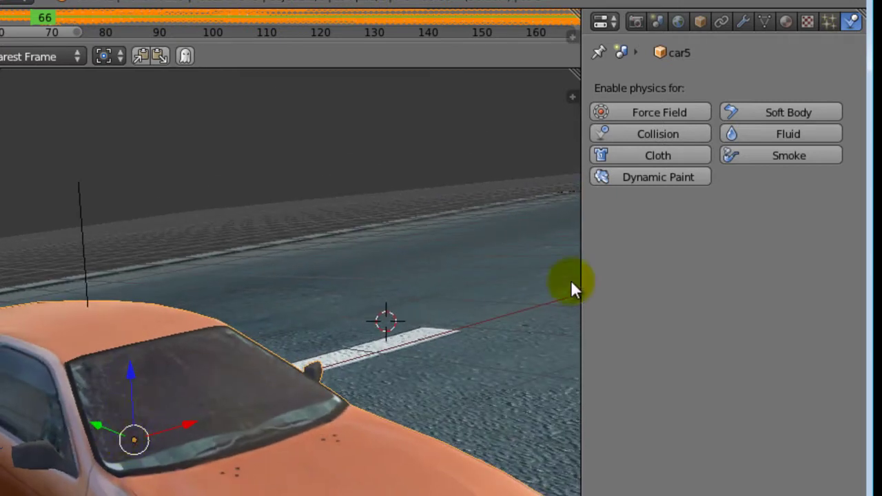
pyautogui.click(629, 181)
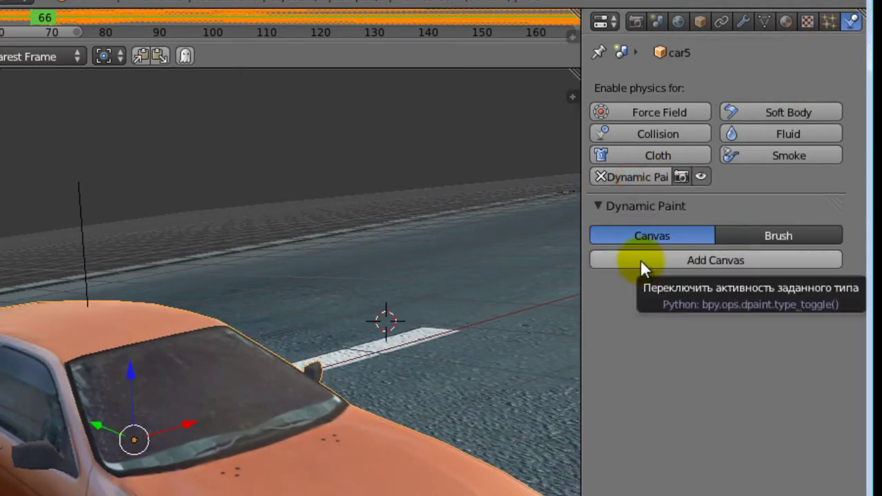
pyautogui.click(640, 260)
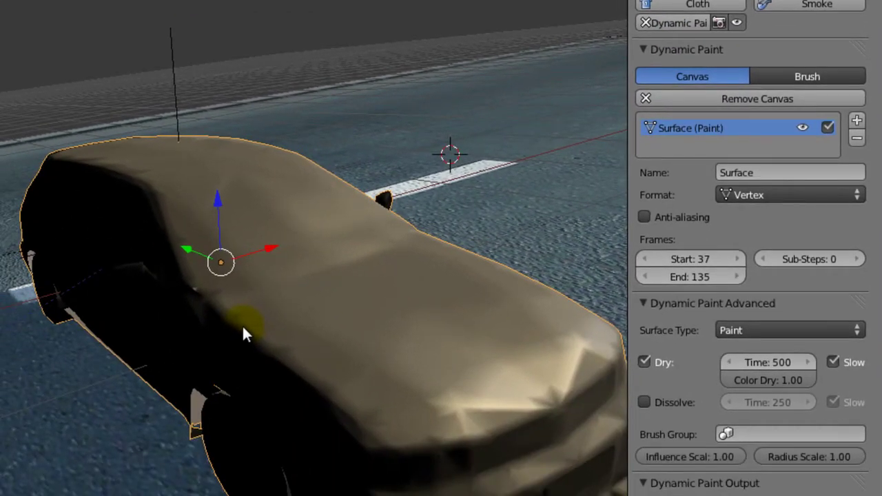
pyautogui.moveTo(242, 324); pyautogui.dragTo(315, 278, button='middle')
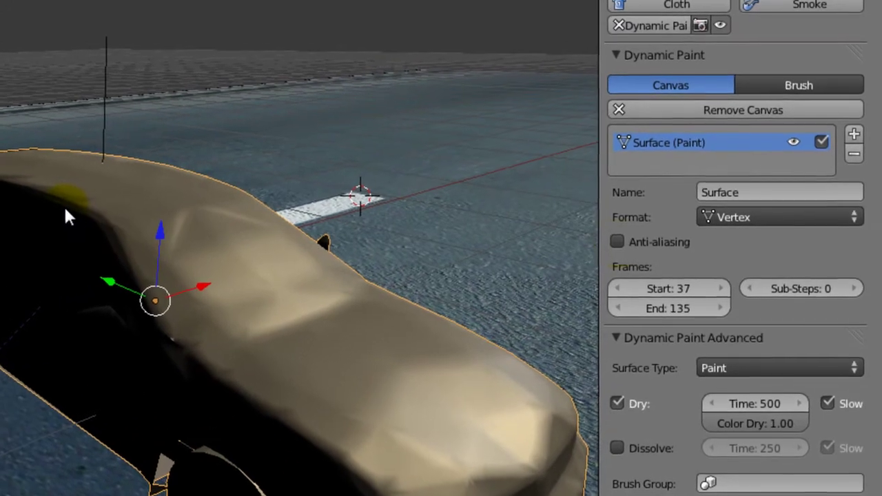
pyautogui.click(616, 243)
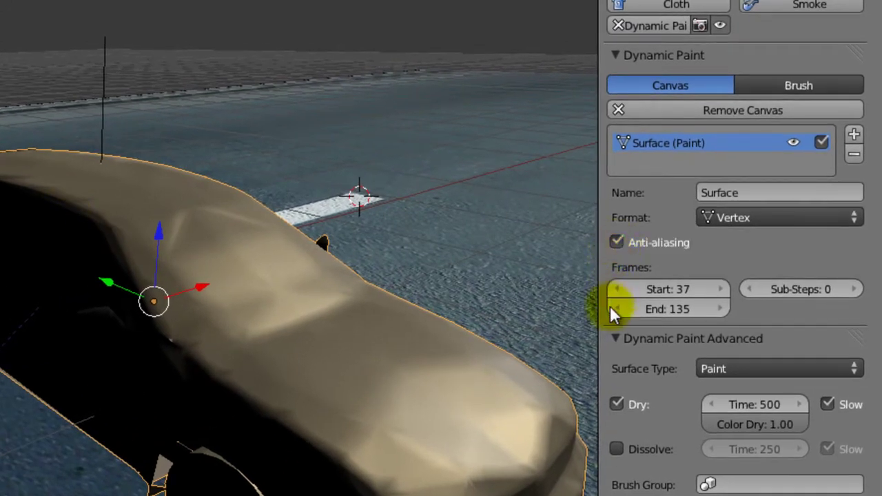
pyautogui.click(716, 369)
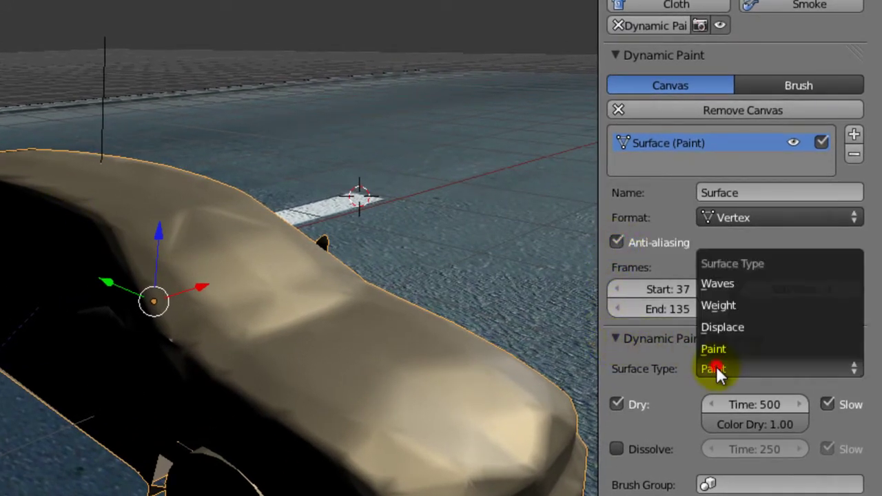
pyautogui.click(732, 308)
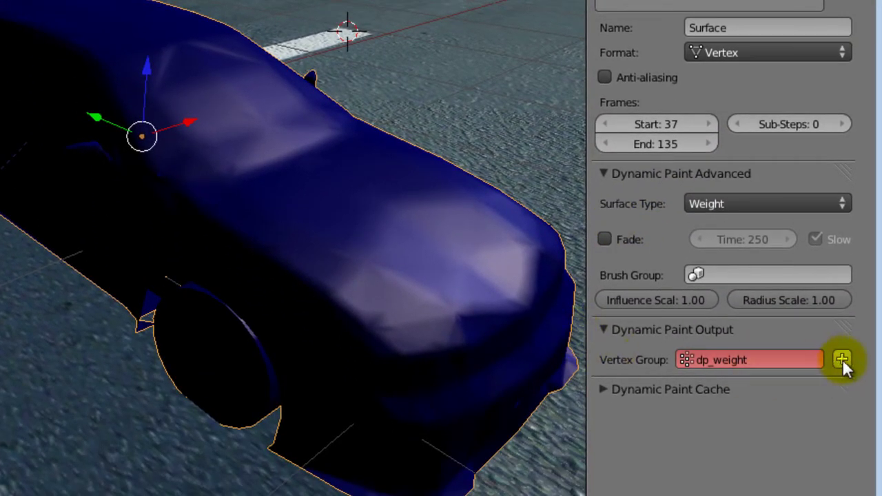
pyautogui.click(842, 361)
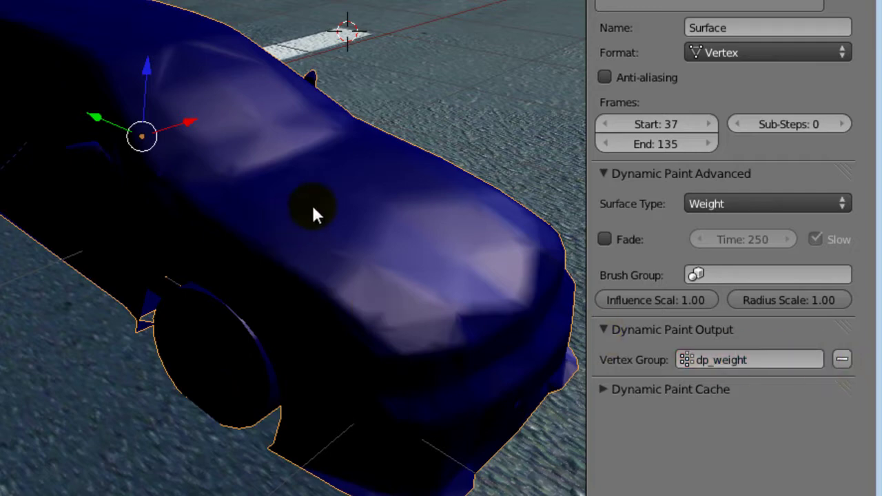
pyautogui.moveTo(261, 250); pyautogui.dragTo(134, 246, button='middle')
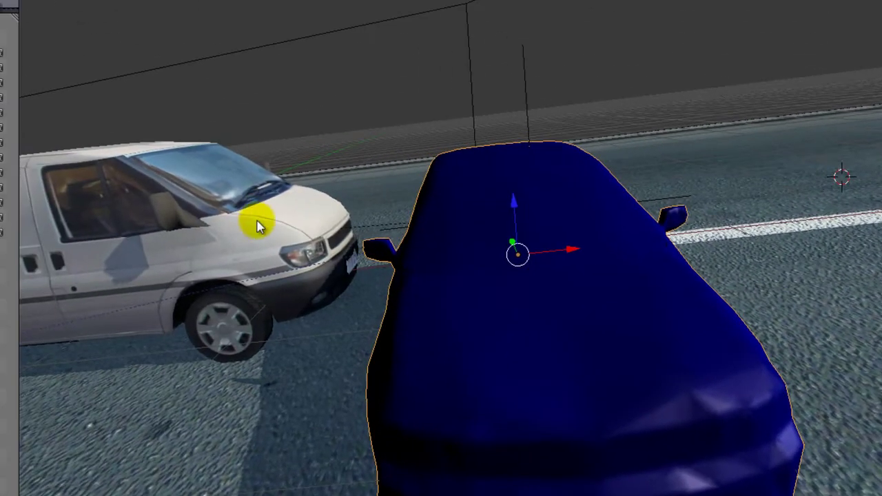
# Select the white van car7 and add a Dynamic Paint brush to it
pyautogui.rightClick(255, 206)
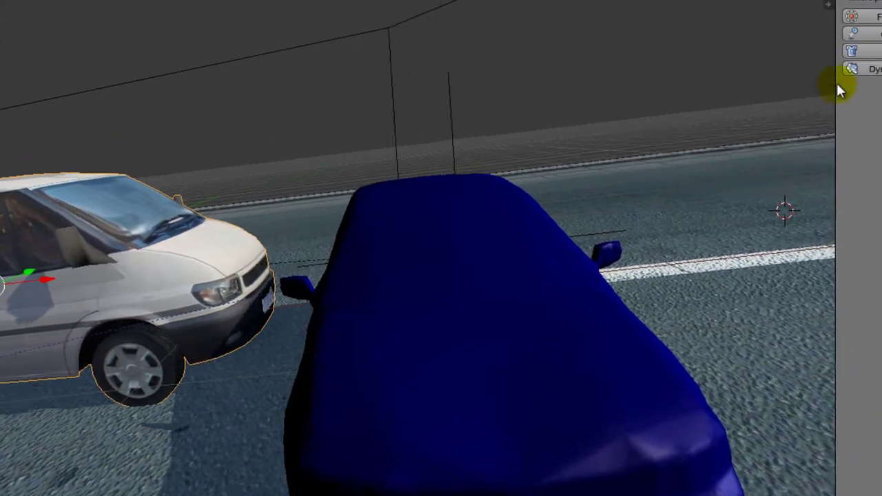
pyautogui.click(660, 190)
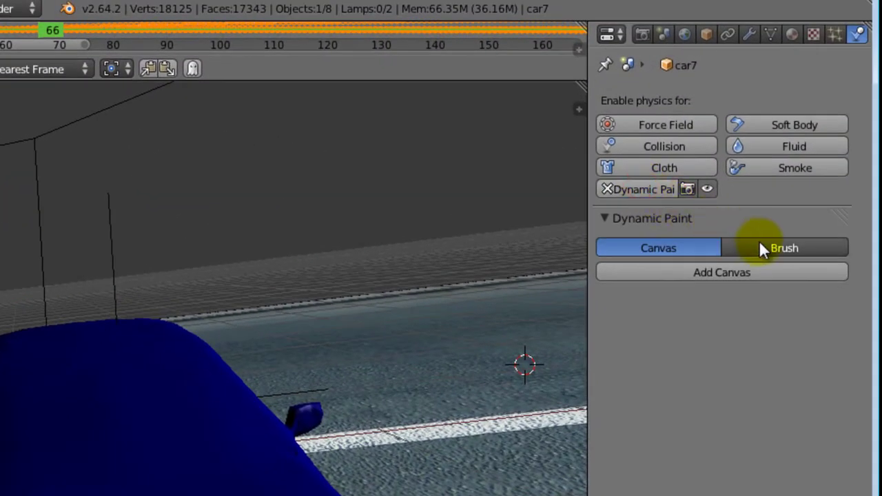
pyautogui.click(759, 242)
pyautogui.click(740, 272)
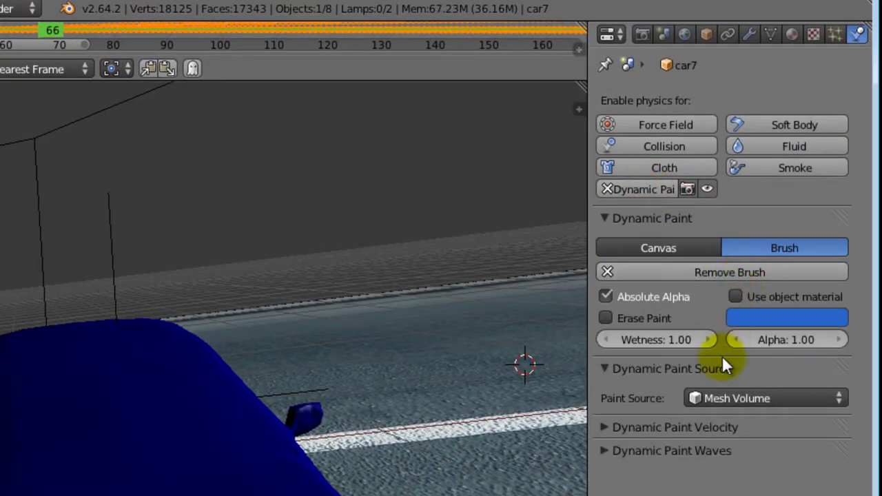
# Set the brush's paint source to Mesh Volume + Proximity with a 0.500 paint distance
pyautogui.click(720, 396)
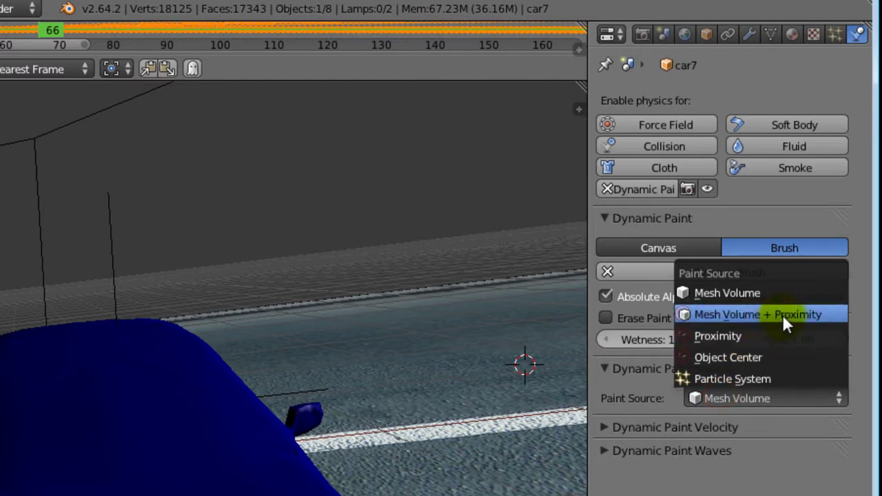
pyautogui.click(760, 315)
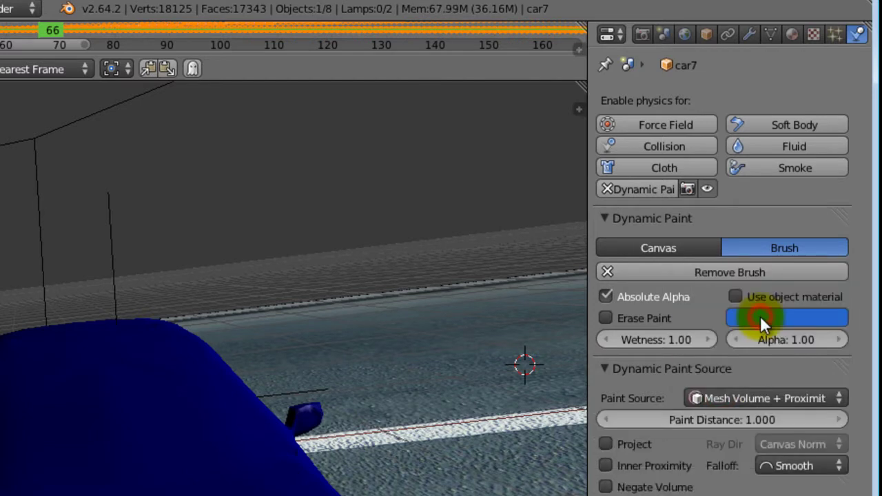
pyautogui.moveTo(688, 418)
pyautogui.mouseDown()
pyautogui.moveTo(681, 421)
pyautogui.moveTo(707, 419)
pyautogui.mouseUp()
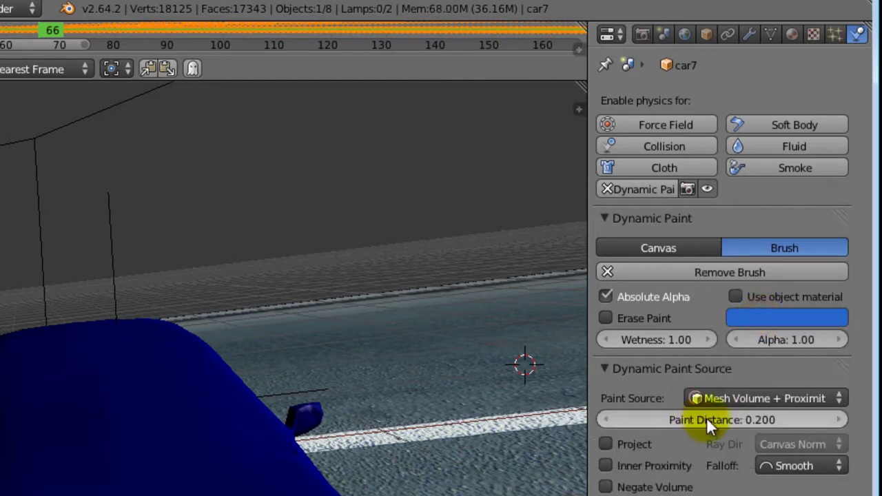
pyautogui.click(839, 421)
pyautogui.moveTo(498, 416); pyautogui.dragTo(413, 414, button='middle')
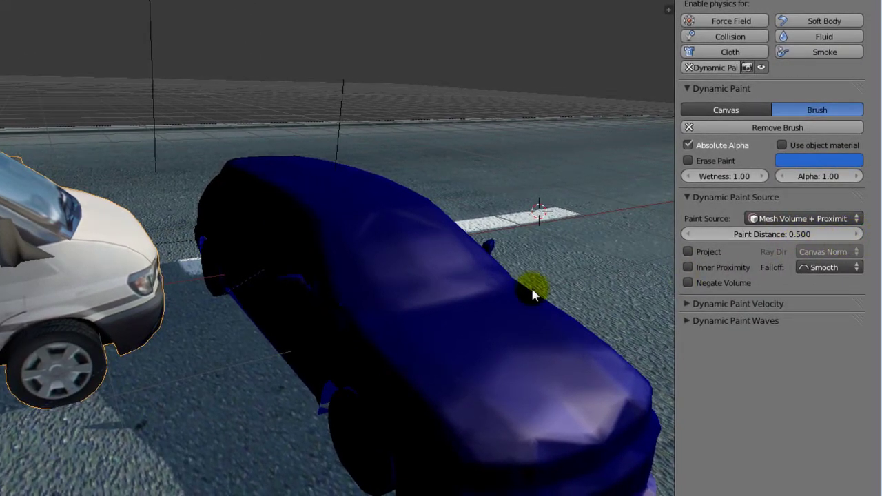
# Play the collision in Solid shading and orbit to view the red-to-blue paint on the car's front
pyautogui.hotkey('alt', 'a')
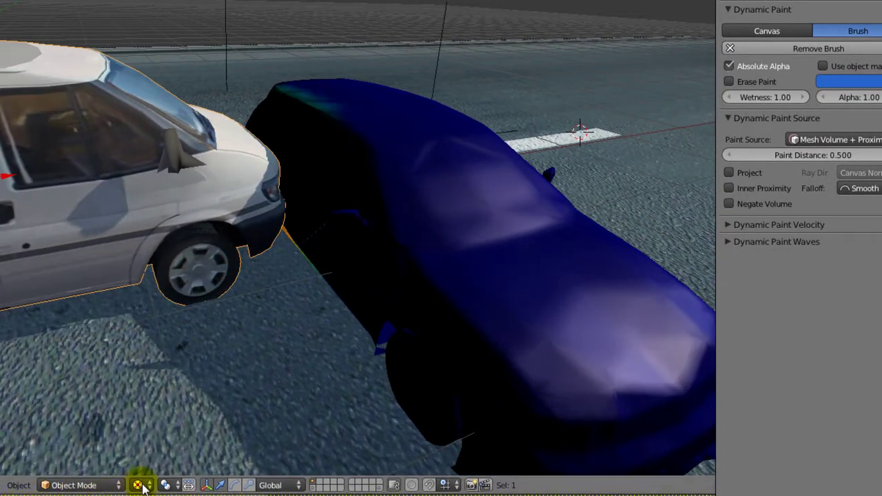
pyautogui.click(141, 485)
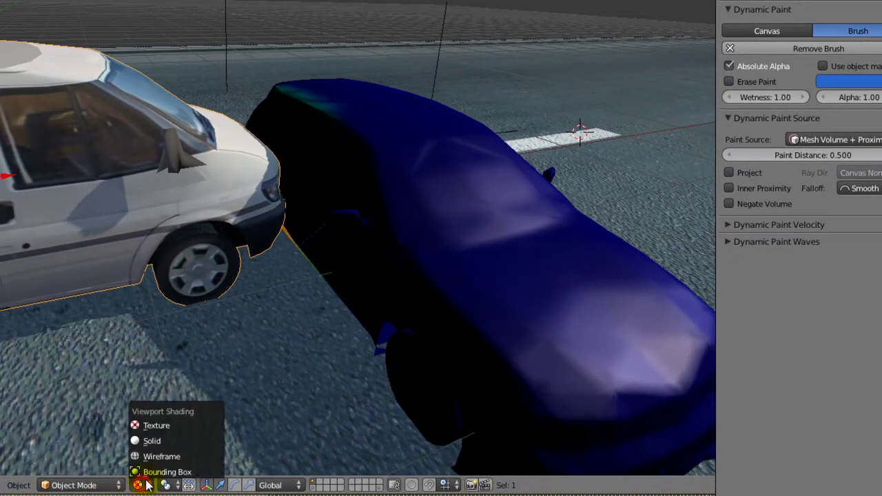
pyautogui.click(153, 441)
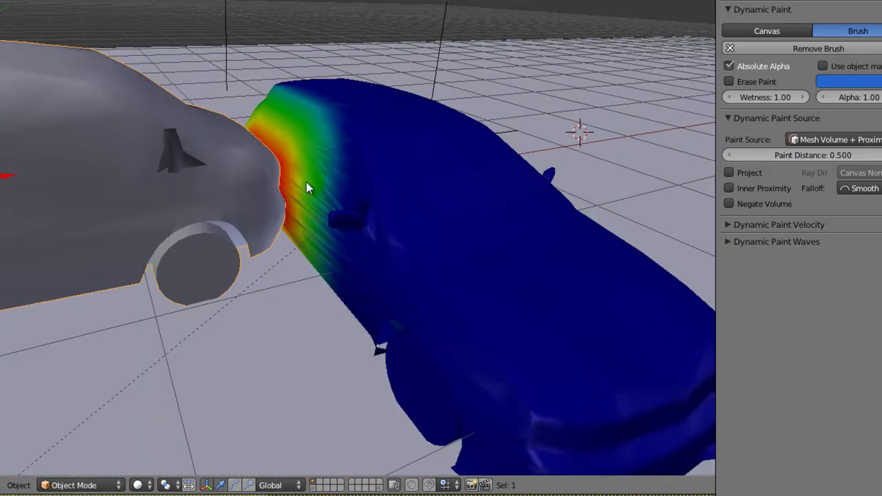
pyautogui.hotkey('alt', 'a')
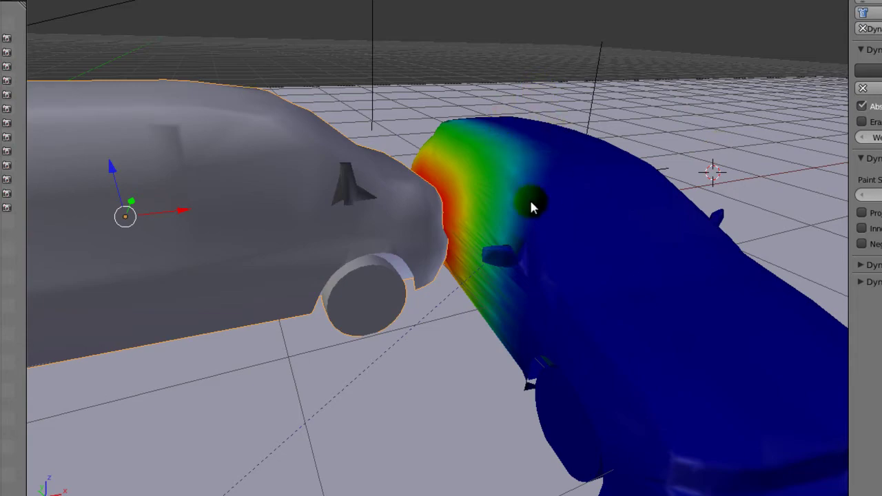
pyautogui.moveTo(503, 200)
pyautogui.mouseDown(button='middle')
pyautogui.moveTo(571, 238)
pyautogui.moveTo(522, 276)
pyautogui.moveTo(502, 277)
pyautogui.moveTo(261, 122)
pyautogui.mouseUp(button='middle')
pyautogui.moveTo(336, 159)
pyautogui.mouseDown(button='middle')
pyautogui.moveTo(407, 182)
pyautogui.moveTo(407, 198)
pyautogui.moveTo(431, 132)
pyautogui.mouseUp(button='middle')
# Select the grey car's front bumper vertices in Edit Mode and separate them into their own object
pyautogui.press('Tab')
pyautogui.moveTo(394, 218)
pyautogui.mouseDown()
pyautogui.moveTo(419, 168)
pyautogui.moveTo(414, 182)
pyautogui.mouseUp()
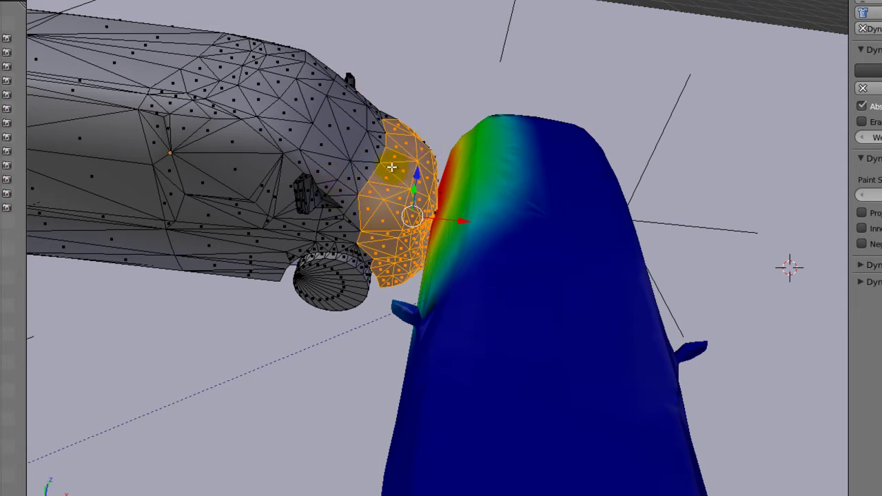
pyautogui.moveTo(391, 167)
pyautogui.mouseDown()
pyautogui.moveTo(399, 84)
pyautogui.moveTo(389, 120)
pyautogui.mouseUp()
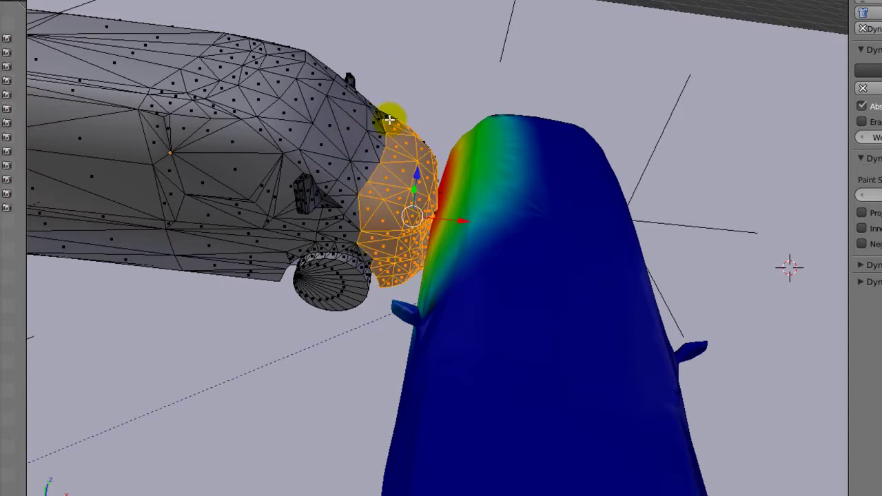
pyautogui.press('p')
pyautogui.click(390, 128)
pyautogui.press('Tab')
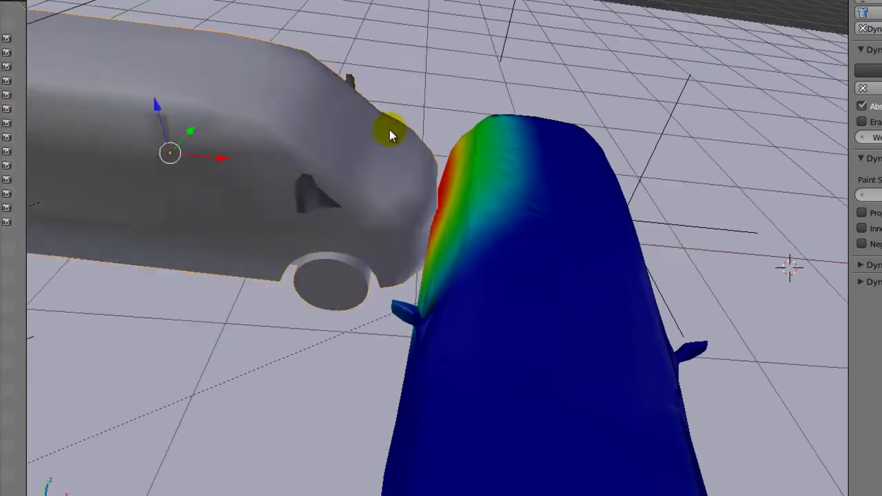
pyautogui.rightClick(415, 198)
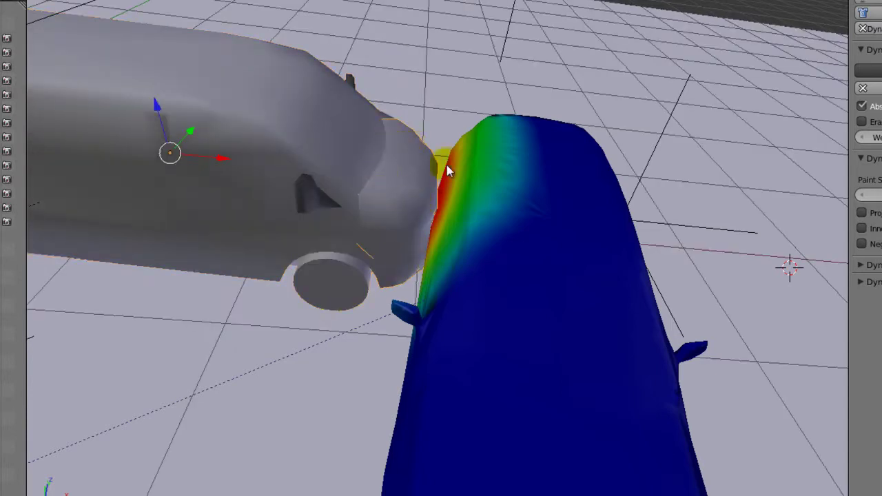
pyautogui.moveTo(385, 201)
pyautogui.mouseDown(button='middle')
pyautogui.moveTo(448, 133)
pyautogui.moveTo(447, 182)
pyautogui.moveTo(421, 181)
pyautogui.moveTo(421, 168)
pyautogui.mouseUp(button='middle')
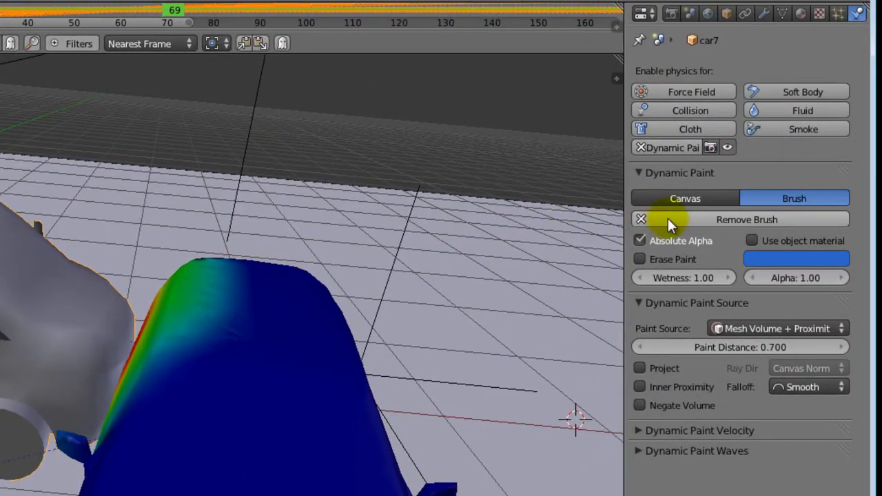
# Remove the brush from car7 and give the separated bumper car7.002 a 0.600 paint distance
pyautogui.click(667, 216)
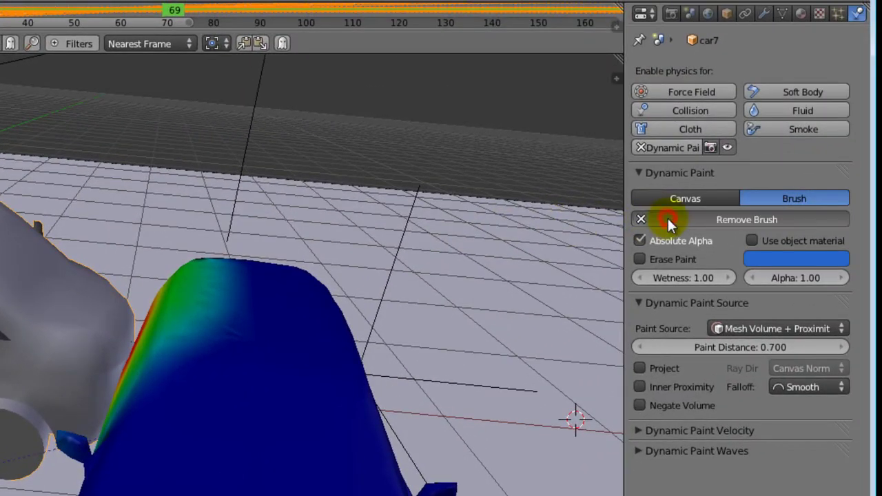
pyautogui.rightClick(111, 302)
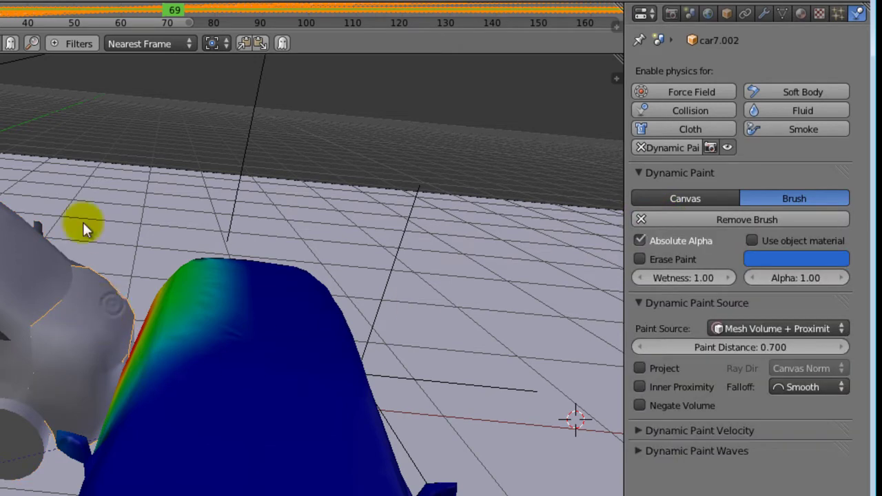
pyautogui.moveTo(734, 347); pyautogui.dragTo(721, 352)
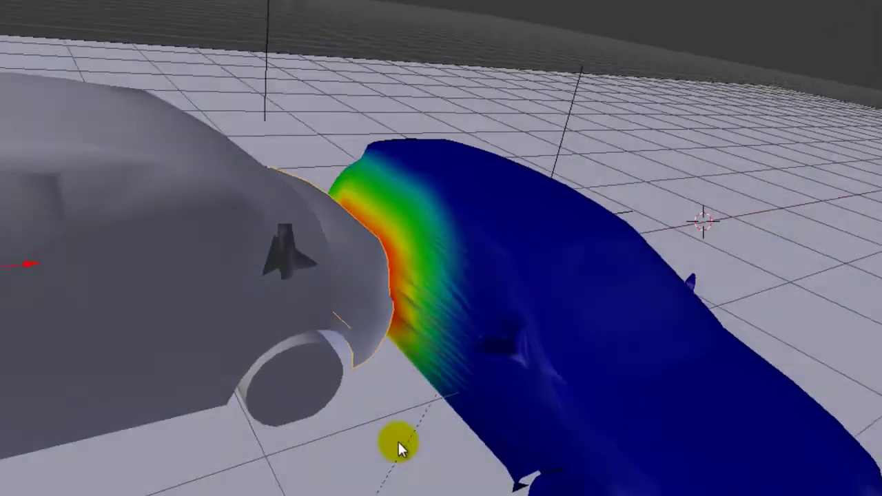
pyautogui.moveTo(388, 432)
pyautogui.mouseDown(button='middle')
pyautogui.moveTo(361, 426)
pyautogui.moveTo(283, 222)
pyautogui.mouseUp(button='middle')
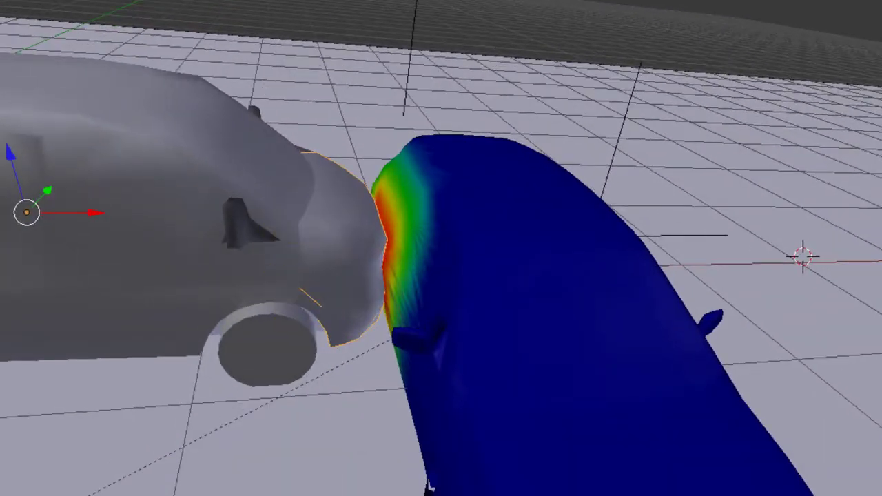
# Rename car7.002 to Brush1 in the Outliner and set its Display Type to Wire
pyautogui.doubleClick(82, 370)
pyautogui.write('Brush1')
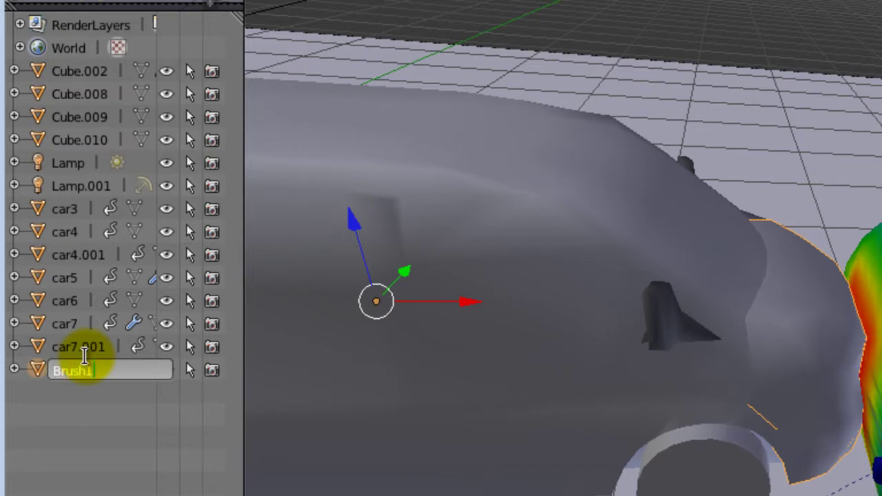
pyautogui.press('Return')
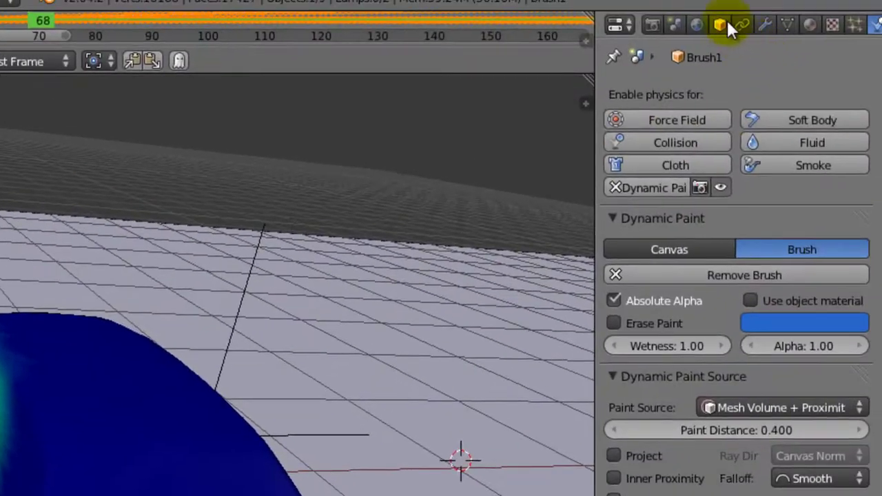
pyautogui.click(719, 25)
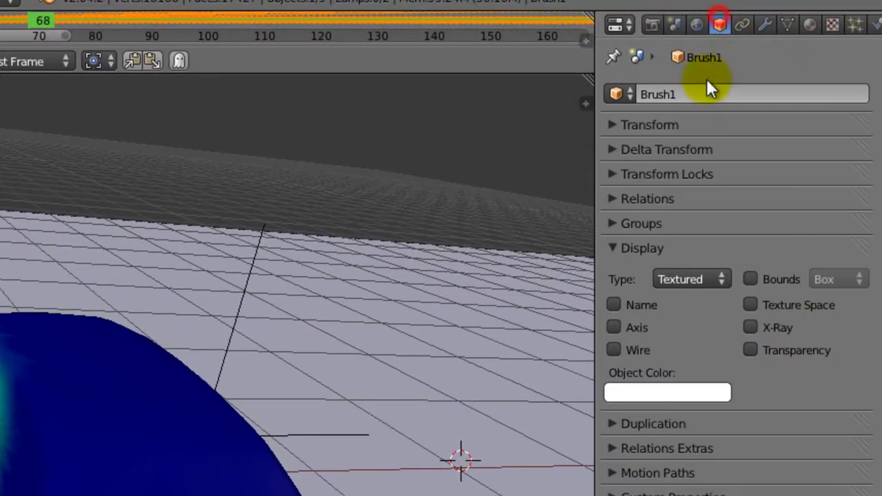
pyautogui.click(687, 272)
pyautogui.click(633, 236)
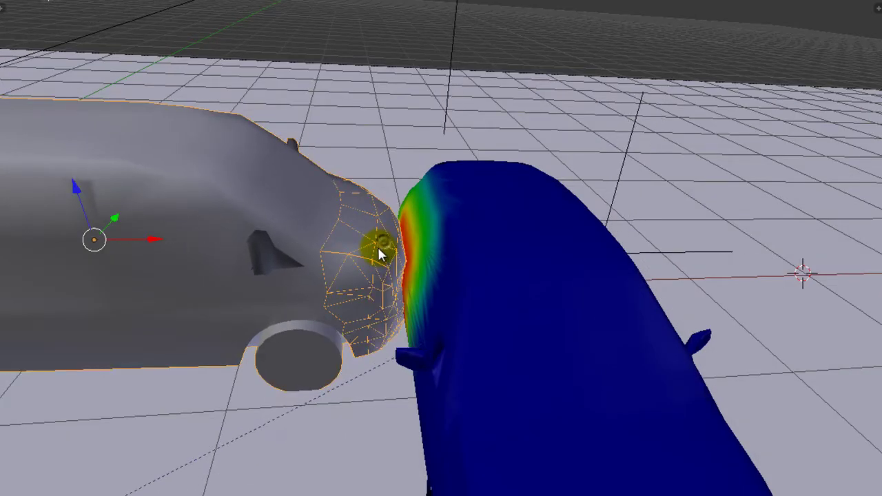
# In Edit Mode, move the Brush1 mesh vertically along Z, then along the Y axis
pyautogui.press('a')
pyautogui.rightClick(382, 234)
pyautogui.press('Tab')
pyautogui.press('g')
pyautogui.press('z')
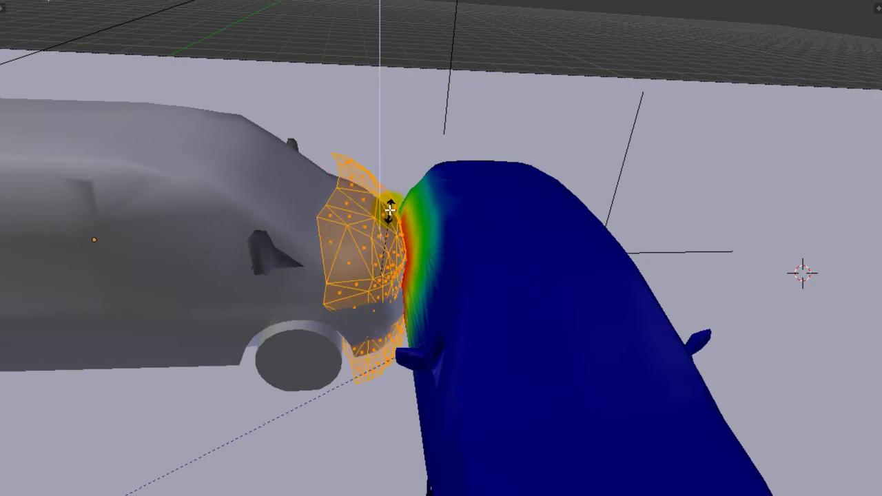
pyautogui.click(390, 206)
pyautogui.press('g')
pyautogui.press('y')
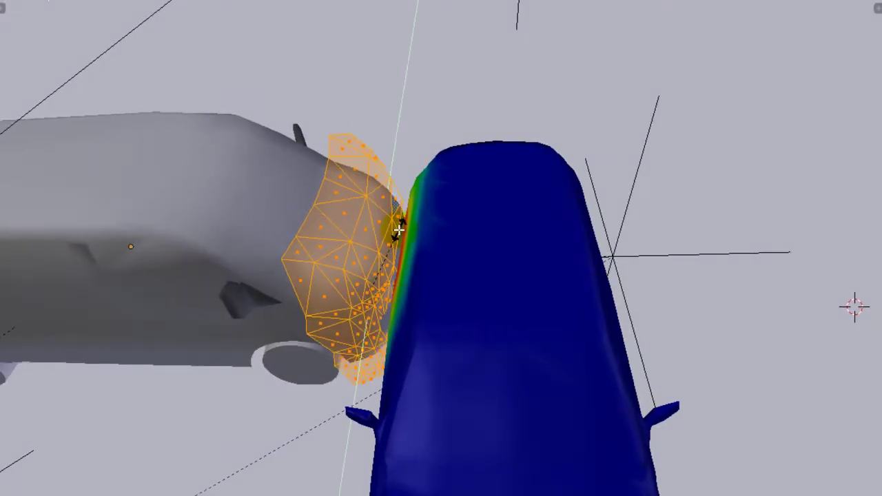
pyautogui.click(407, 203)
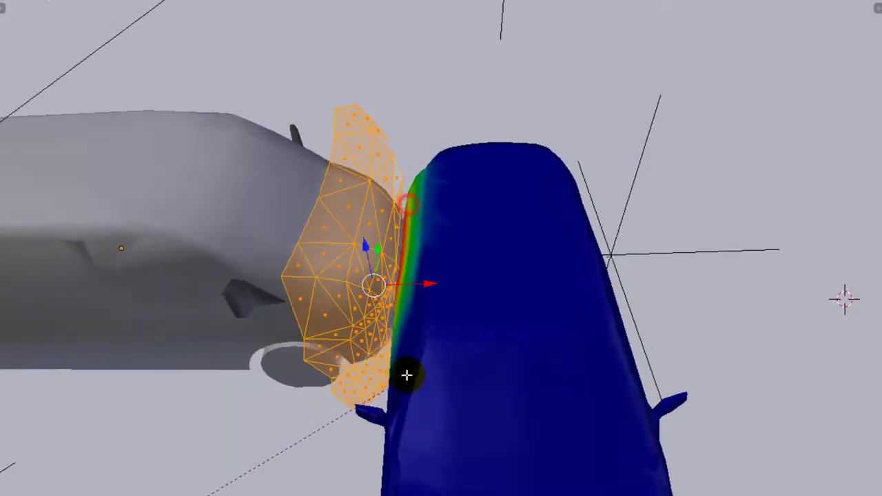
pyautogui.press('Tab')
# Rescale the Brush1 mesh in Edit Mode, then return to Object Mode
pyautogui.moveTo(406, 374); pyautogui.dragTo(441, 310, button='middle')
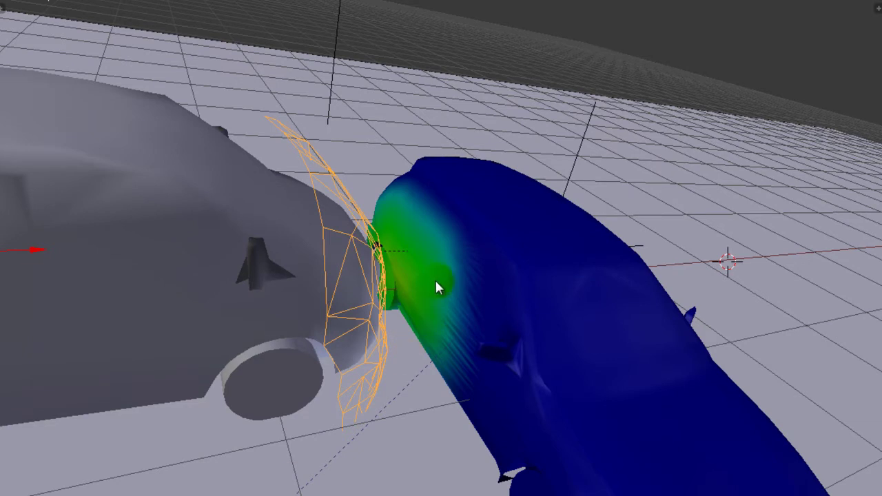
pyautogui.press('Tab')
pyautogui.press('s')
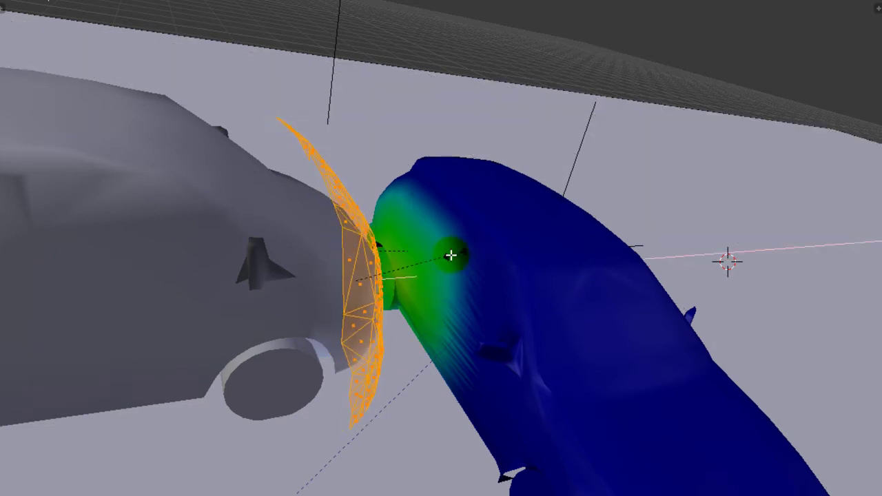
pyautogui.click(419, 256)
pyautogui.moveTo(572, 342); pyautogui.dragTo(547, 354, button='middle')
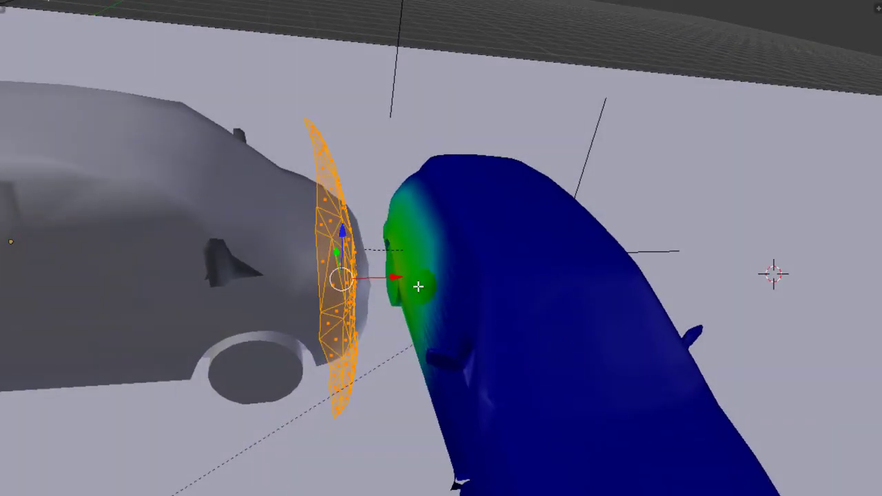
pyautogui.press('Tab')
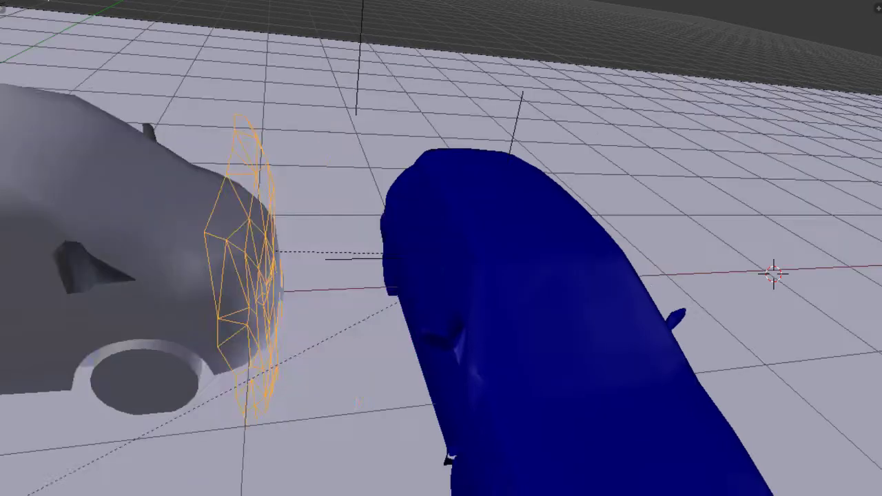
# Hide Brush1 from the viewport and select the dented blue car
pyautogui.moveTo(631, 434)
pyautogui.mouseDown(button='middle')
pyautogui.moveTo(708, 368)
pyautogui.moveTo(689, 390)
pyautogui.mouseUp(button='middle')
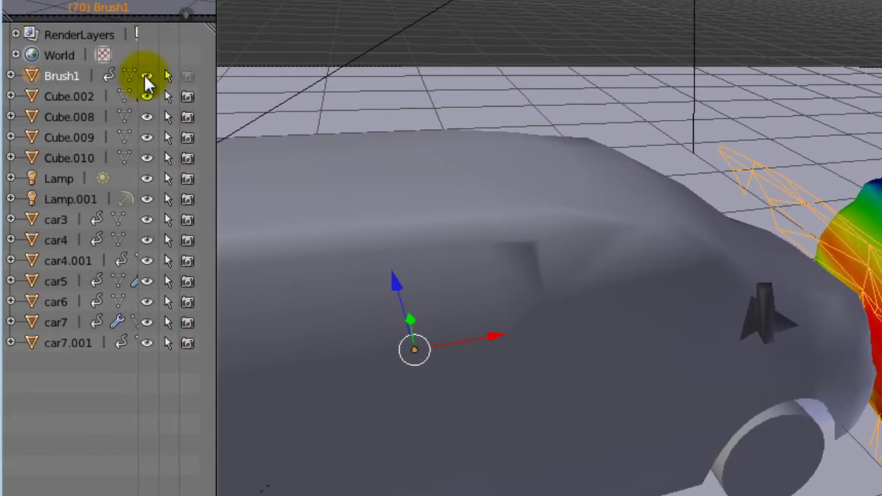
pyautogui.click(146, 76)
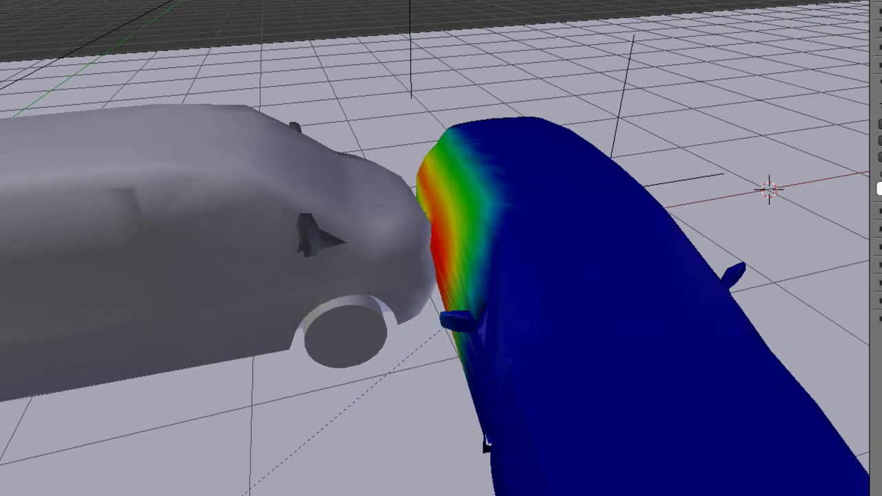
pyautogui.moveTo(485, 354); pyautogui.dragTo(517, 345, button='middle')
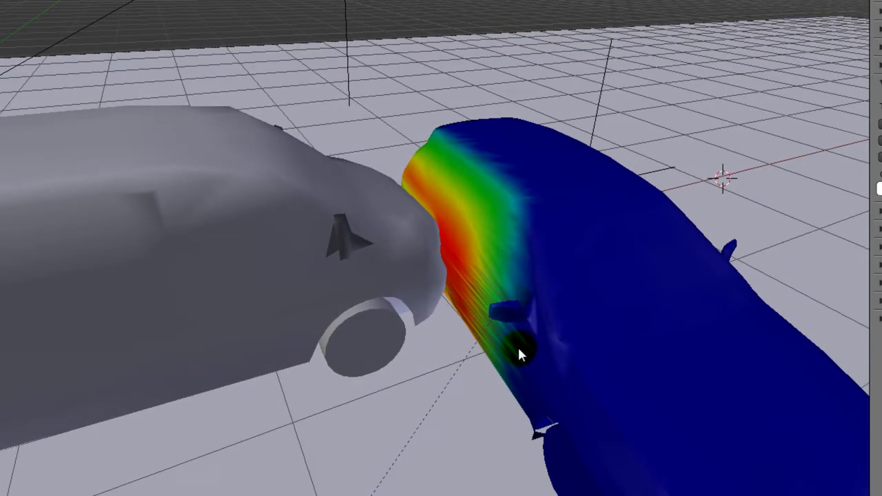
pyautogui.click(652, 186)
# Collapse the Subdivision and Dynamic Paint panels and add a Displace modifier to the car
pyautogui.click(781, 21)
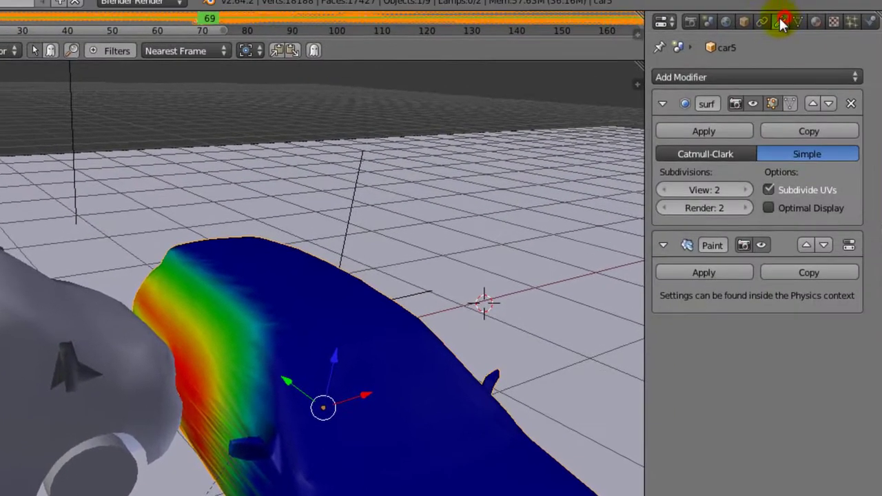
pyautogui.click(649, 107)
pyautogui.click(650, 136)
pyautogui.click(684, 76)
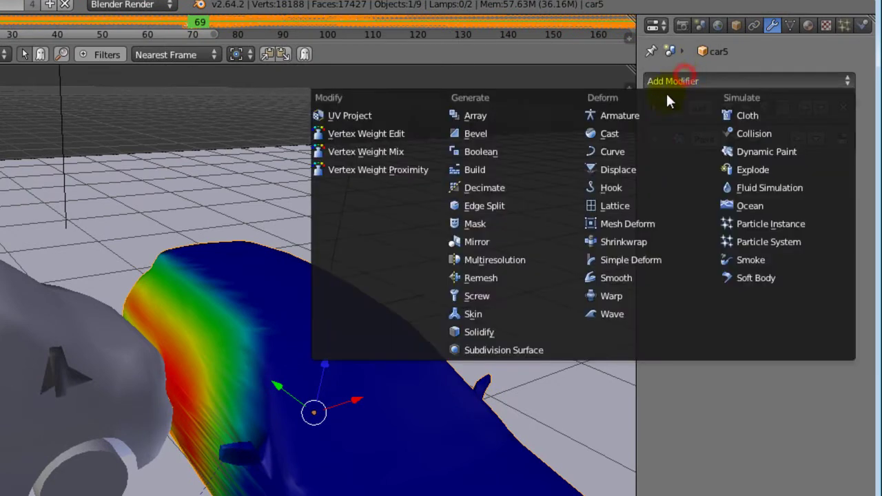
pyautogui.click(640, 169)
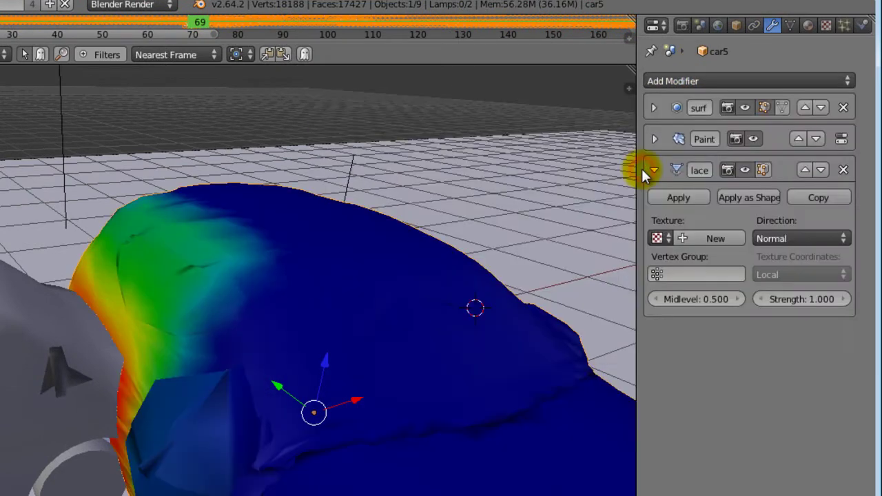
# Drive the Displace modifier with dp_weight, using Midlevel 0 and Strength -0.2
pyautogui.click(659, 273)
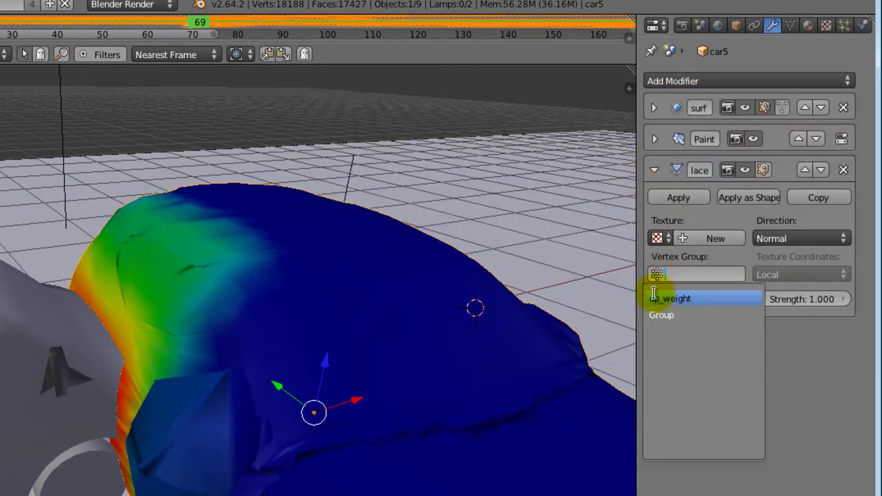
pyautogui.click(660, 297)
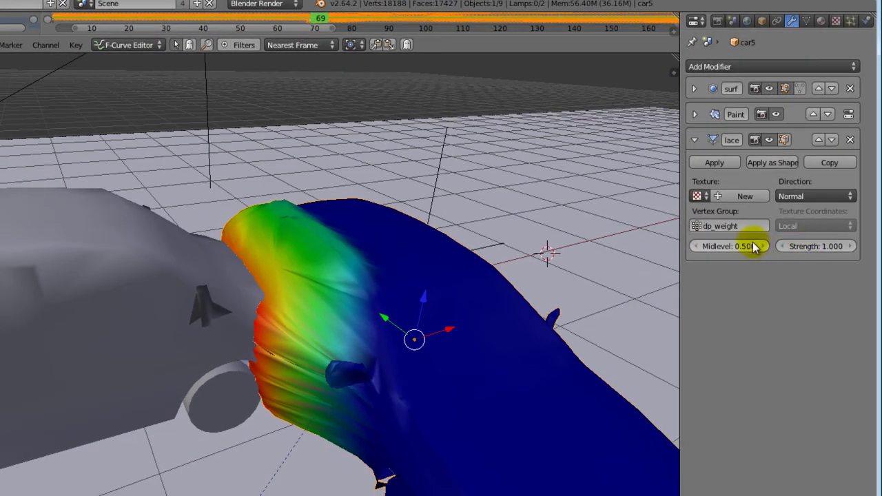
pyautogui.moveTo(720, 248); pyautogui.dragTo(694, 247)
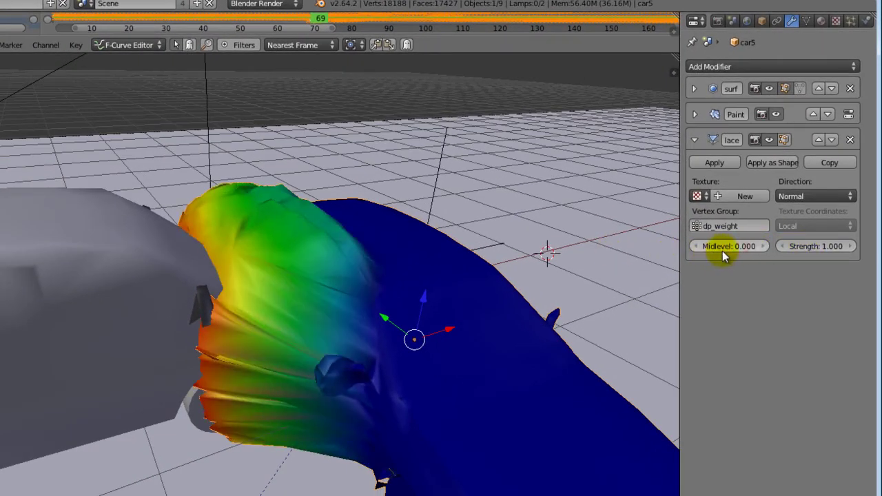
pyautogui.moveTo(810, 250); pyautogui.dragTo(800, 248)
pyautogui.hotkey('ctrl', 'z')
pyautogui.moveTo(385, 262)
pyautogui.mouseDown(button='middle')
pyautogui.moveTo(346, 264)
pyautogui.moveTo(437, 250)
pyautogui.moveTo(428, 297)
pyautogui.moveTo(468, 289)
pyautogui.moveTo(413, 296)
pyautogui.mouseUp(button='middle')
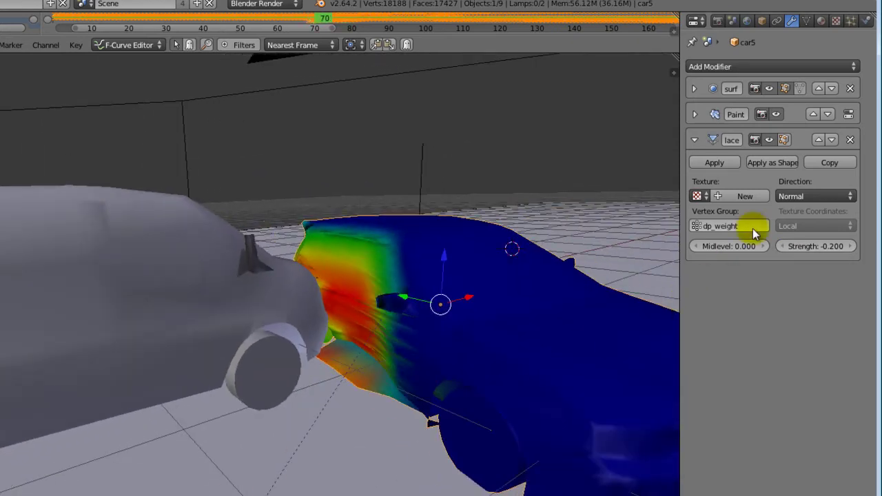
pyautogui.moveTo(257, 227)
pyautogui.mouseDown(button='middle')
pyautogui.moveTo(252, 354)
pyautogui.moveTo(449, 346)
pyautogui.moveTo(205, 289)
pyautogui.moveTo(309, 241)
pyautogui.mouseUp(button='middle')
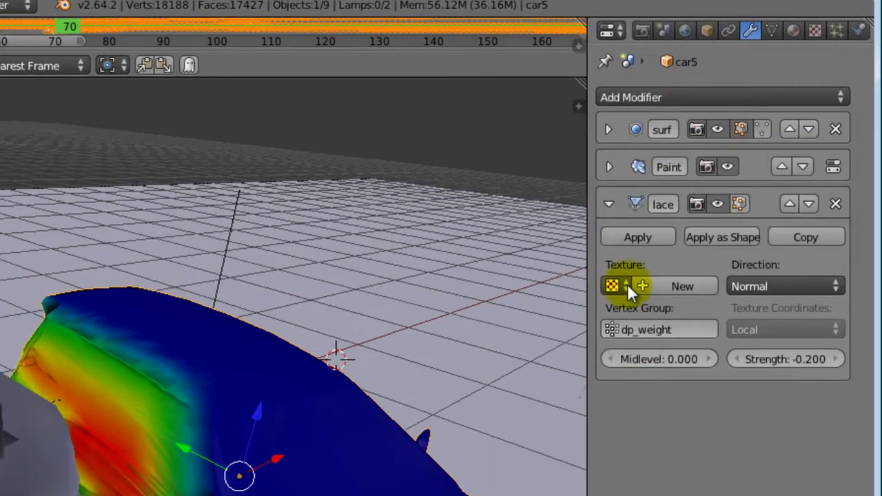
# Create a new displacement texture named NOISE and open it in the Texture settings
pyautogui.click(734, 199)
pyautogui.click(644, 285)
pyautogui.write('N')
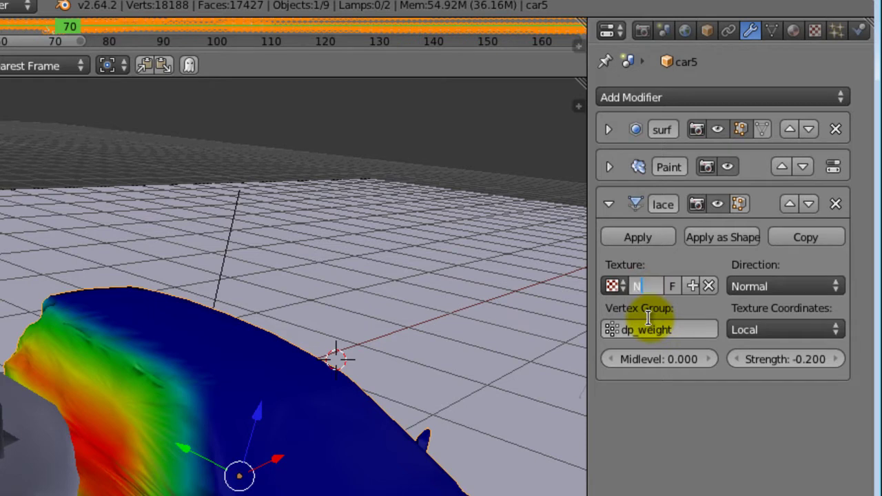
pyautogui.write('OISE')
pyautogui.press('Return')
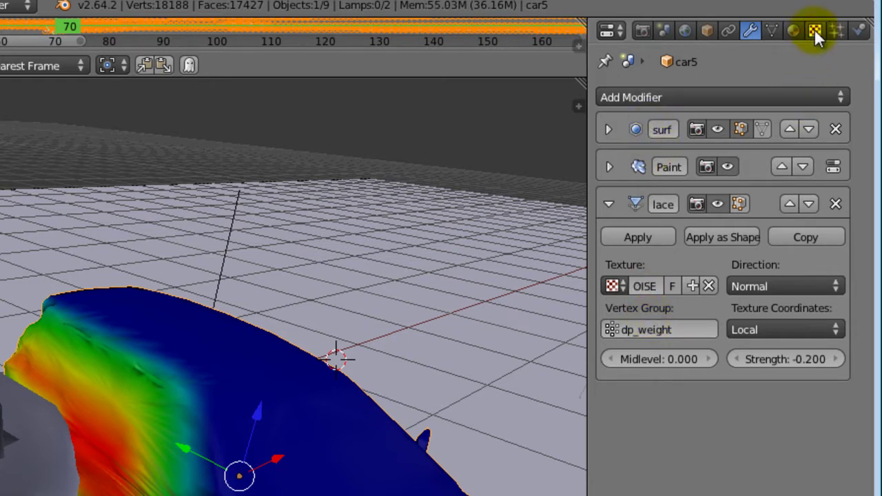
pyautogui.click(813, 31)
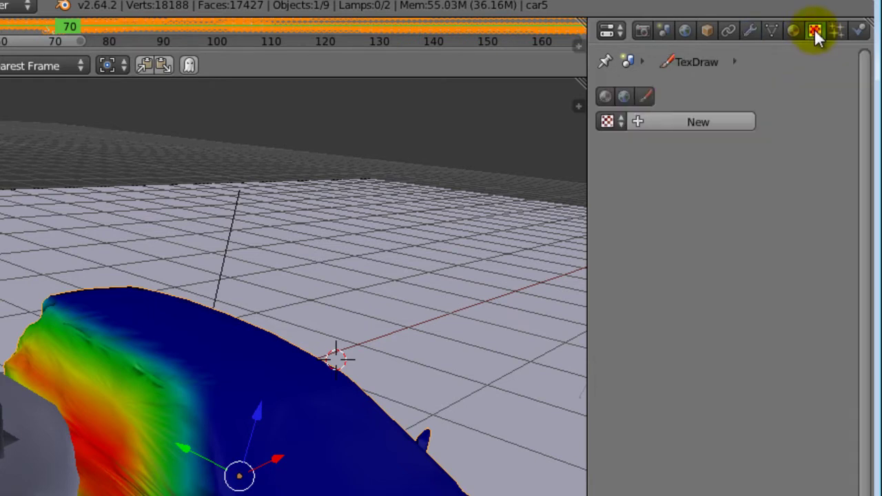
pyautogui.click(619, 120)
pyautogui.write('n')
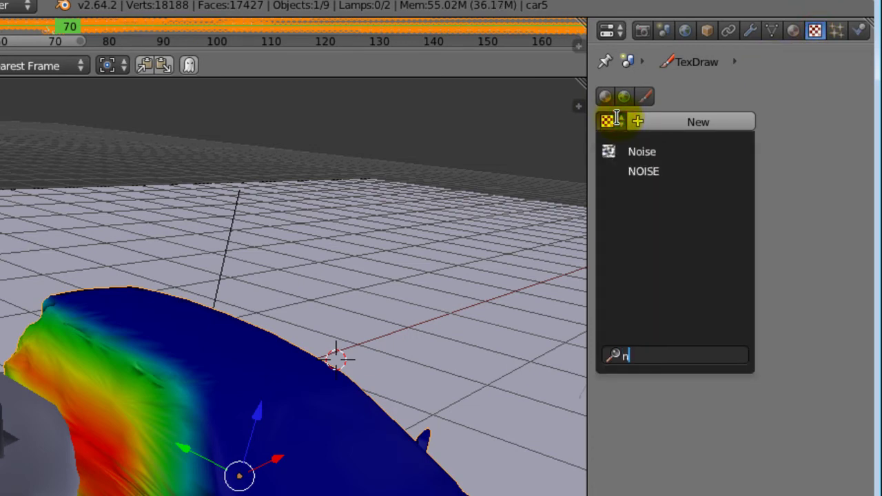
pyautogui.click(626, 171)
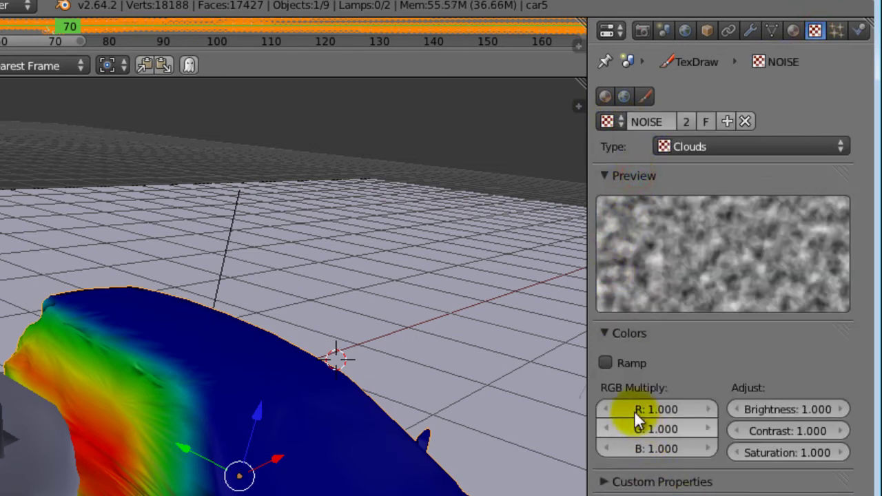
# Enable a colour ramp on NOISE and move the black and white stops closer for contrast
pyautogui.click(604, 362)
pyautogui.moveTo(624, 336); pyautogui.dragTo(704, 337)
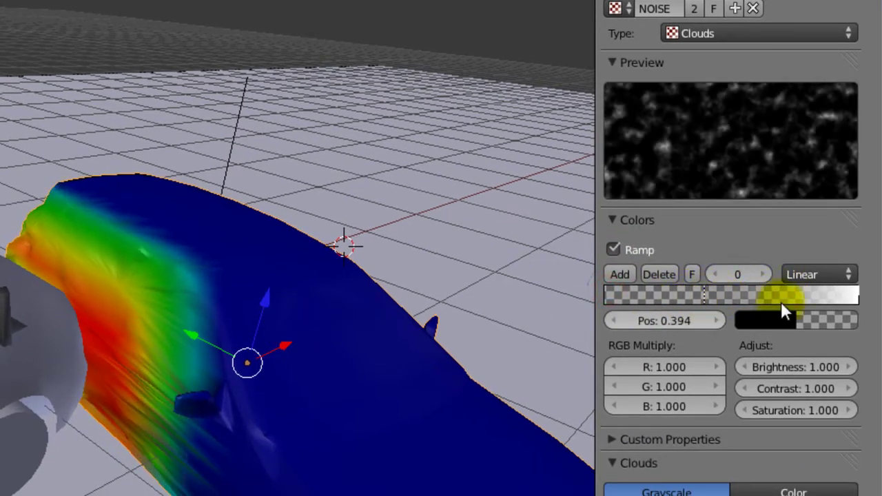
pyautogui.click(856, 295)
pyautogui.moveTo(831, 309)
pyautogui.mouseDown()
pyautogui.moveTo(714, 302)
pyautogui.moveTo(750, 298)
pyautogui.mouseUp()
pyautogui.click(701, 297)
pyautogui.moveTo(683, 297); pyautogui.dragTo(652, 299)
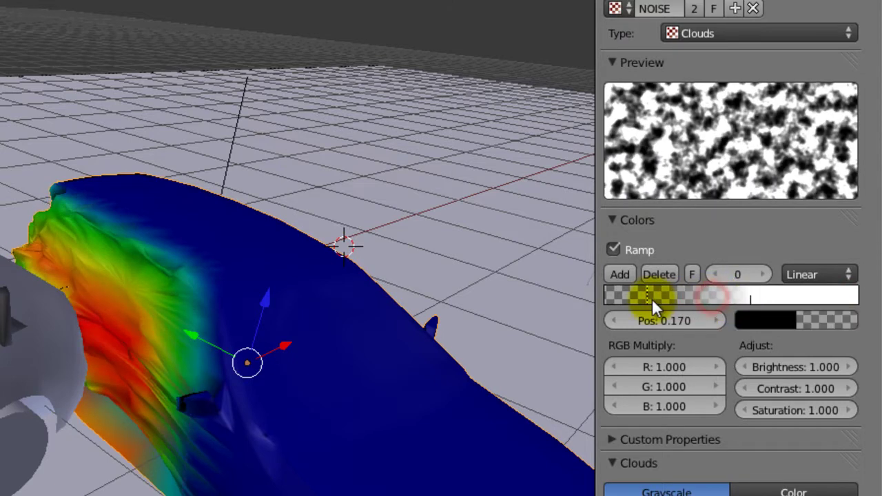
pyautogui.moveTo(744, 298); pyautogui.dragTo(799, 298)
pyautogui.moveTo(644, 297)
pyautogui.mouseDown()
pyautogui.moveTo(668, 289)
pyautogui.moveTo(621, 300)
pyautogui.moveTo(724, 296)
pyautogui.moveTo(716, 298)
pyautogui.mouseUp()
pyautogui.moveTo(662, 282); pyautogui.dragTo(694, 272)
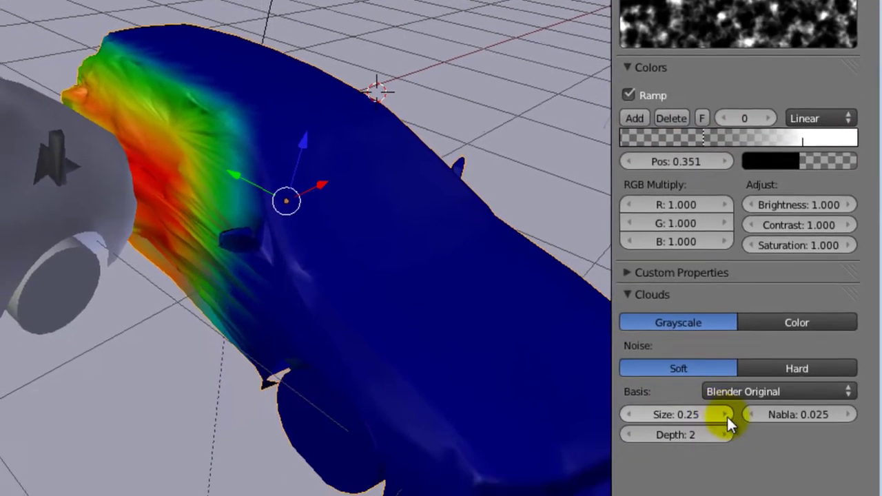
# Increase the Clouds size to 0.35 and set the noise basis to Voronoi Crackle
pyautogui.click(729, 393)
pyautogui.click(729, 392)
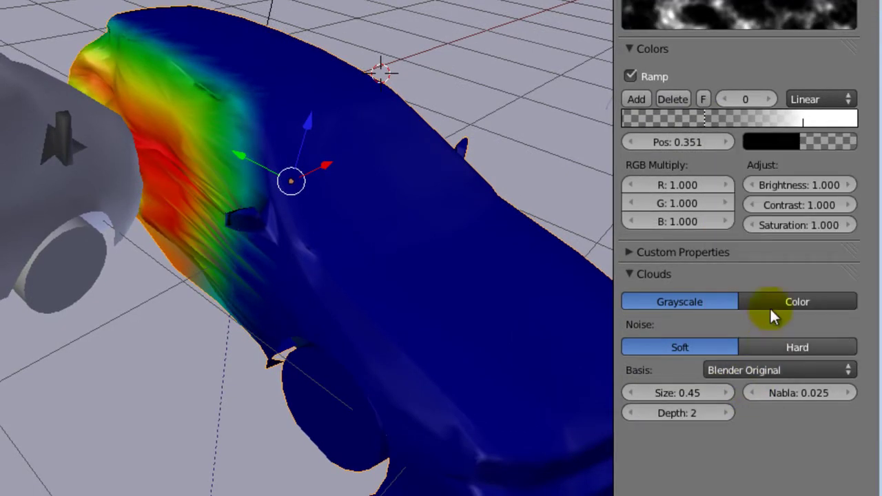
pyautogui.click(762, 365)
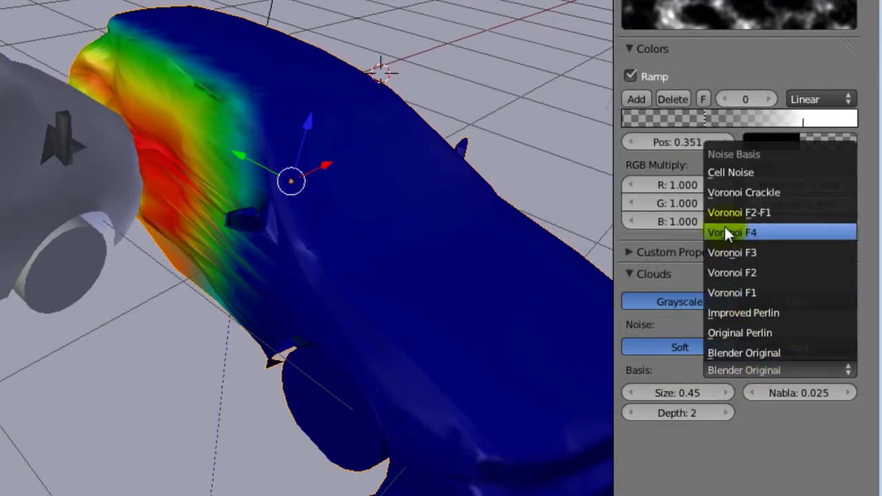
pyautogui.click(737, 193)
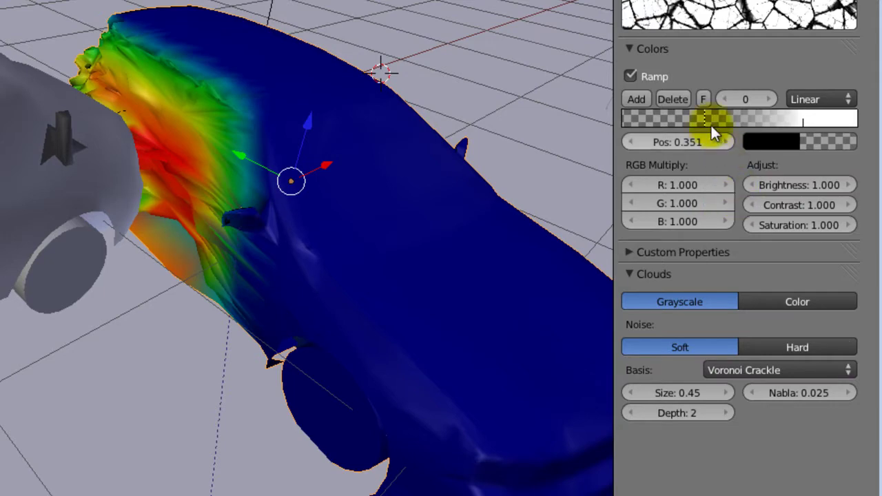
pyautogui.moveTo(158, 202); pyautogui.dragTo(122, 103, button='middle')
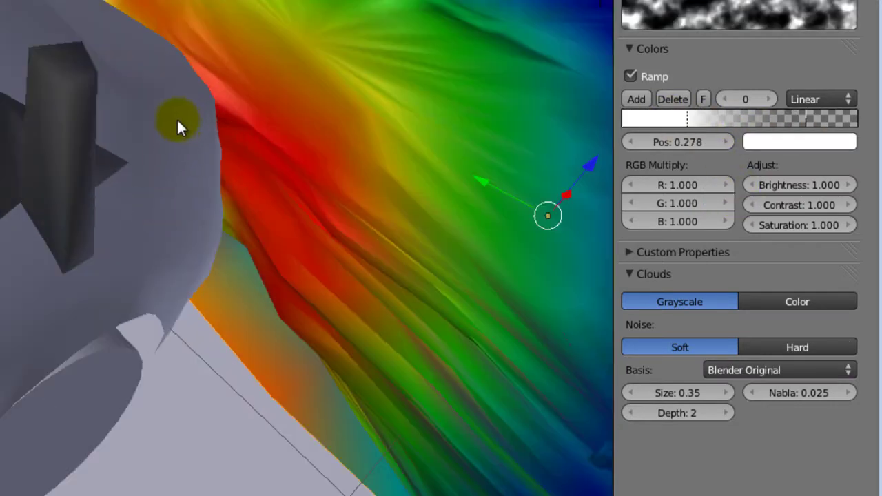
pyautogui.scroll(3, 658, 207)
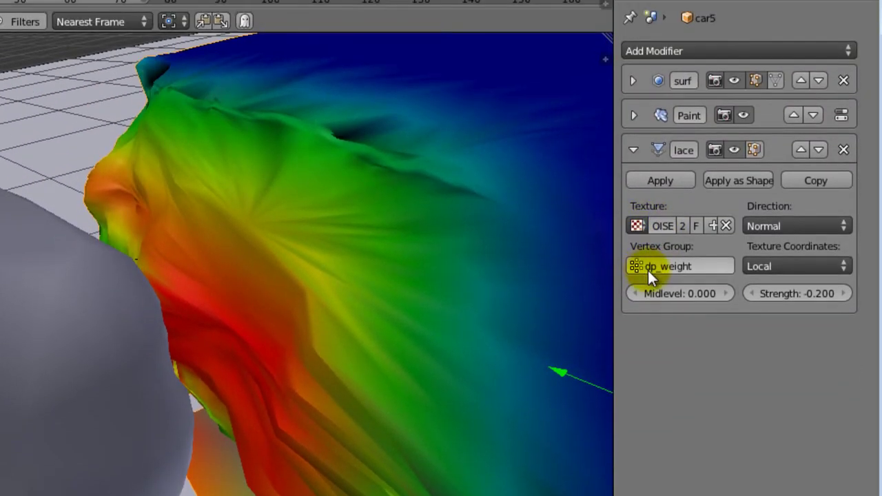
pyautogui.click(748, 293)
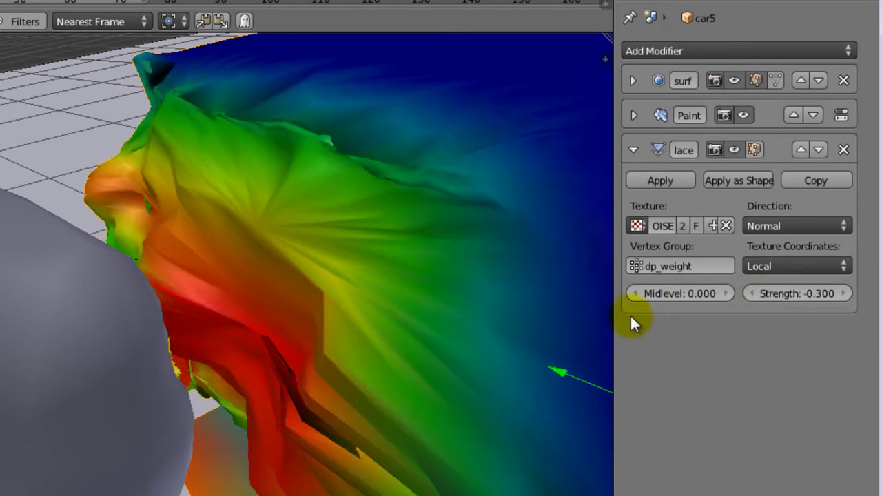
pyautogui.scroll(-3, 306, 325)
pyautogui.moveTo(305, 326); pyautogui.dragTo(352, 317, button='middle')
pyautogui.scroll(-2, 243, 337)
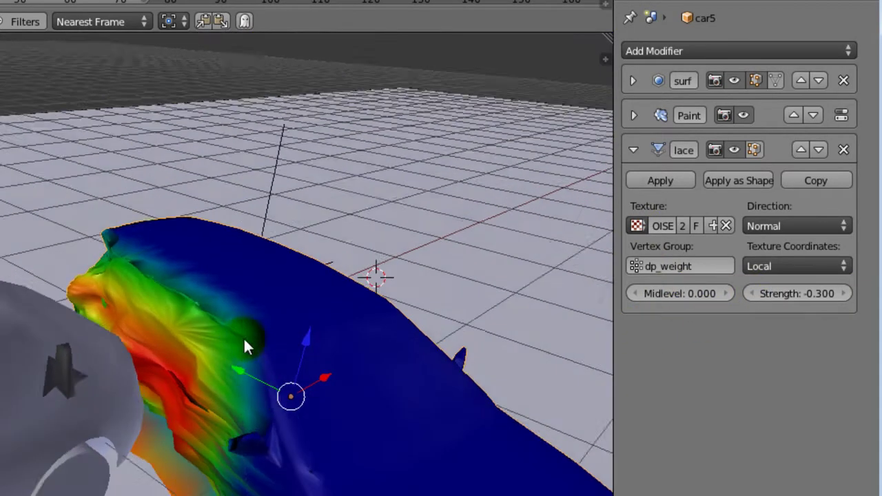
pyautogui.click(846, 294)
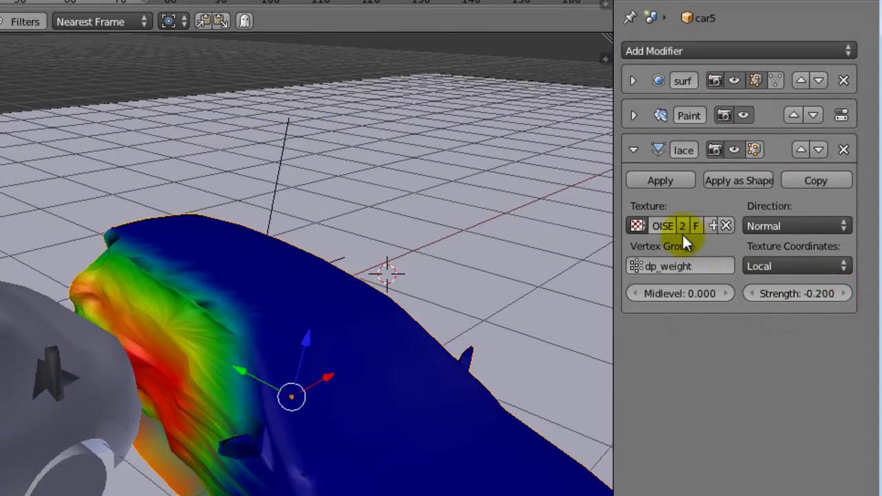
pyautogui.moveTo(611, 234)
pyautogui.mouseDown()
pyautogui.moveTo(567, 241)
pyautogui.moveTo(631, 248)
pyautogui.mouseUp()
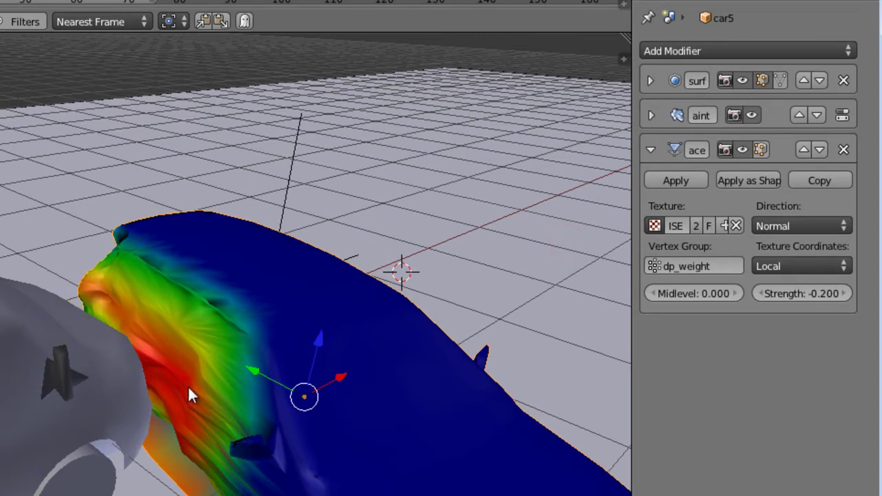
pyautogui.moveTo(202, 253); pyautogui.dragTo(481, 378, button='middle')
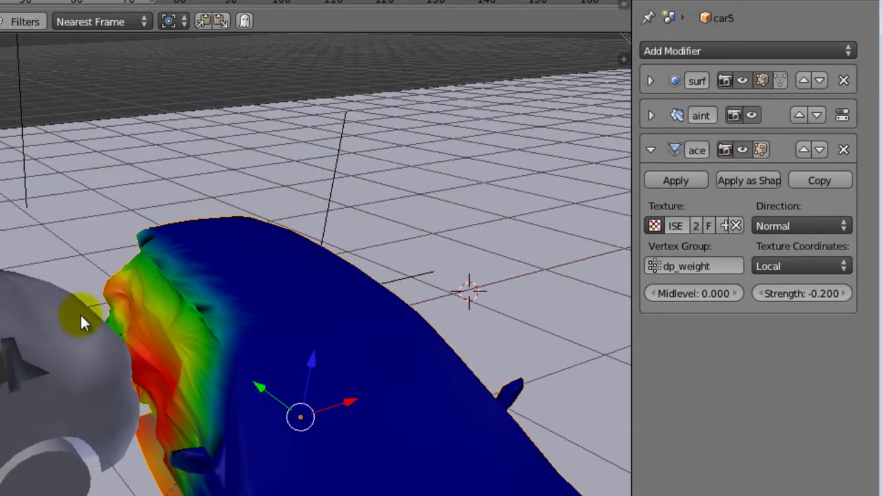
pyautogui.moveTo(315, 264)
pyautogui.mouseDown(button='middle')
pyautogui.moveTo(358, 207)
pyautogui.moveTo(310, 262)
pyautogui.mouseUp(button='middle')
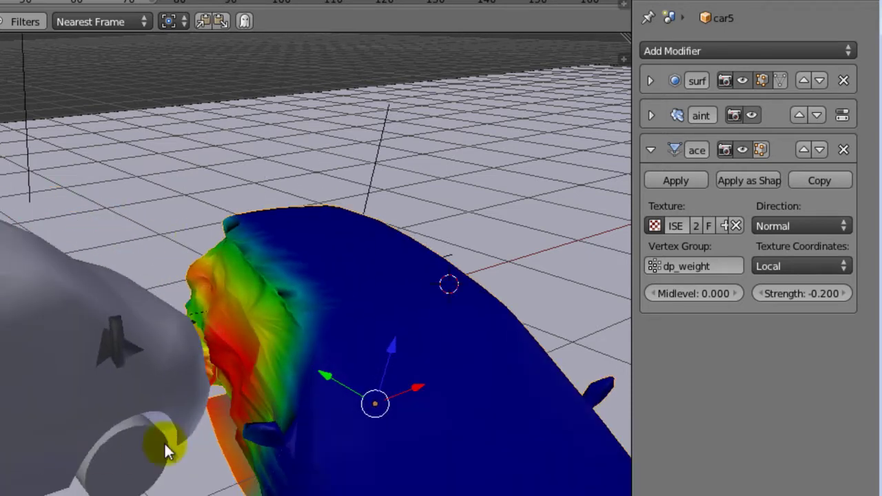
pyautogui.moveTo(473, 335); pyautogui.dragTo(481, 325, button='middle')
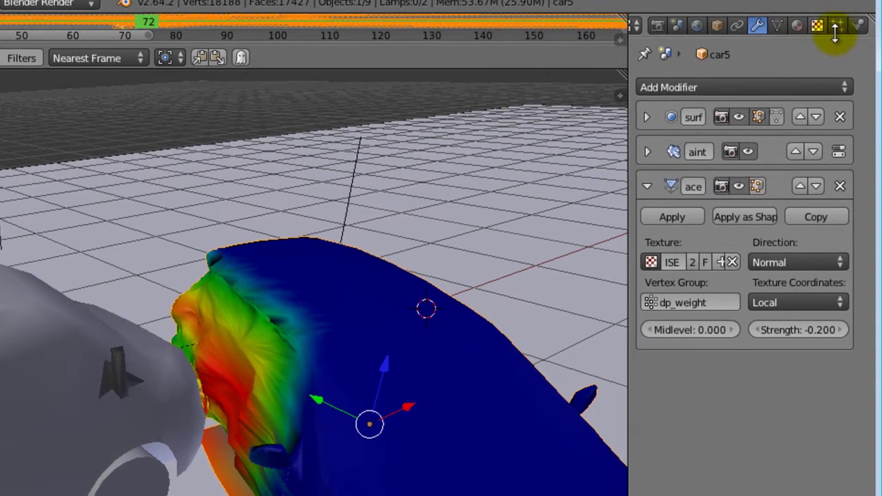
# Bake car5's Dynamic Paint cache, caching 99 frames
pyautogui.click(869, 7)
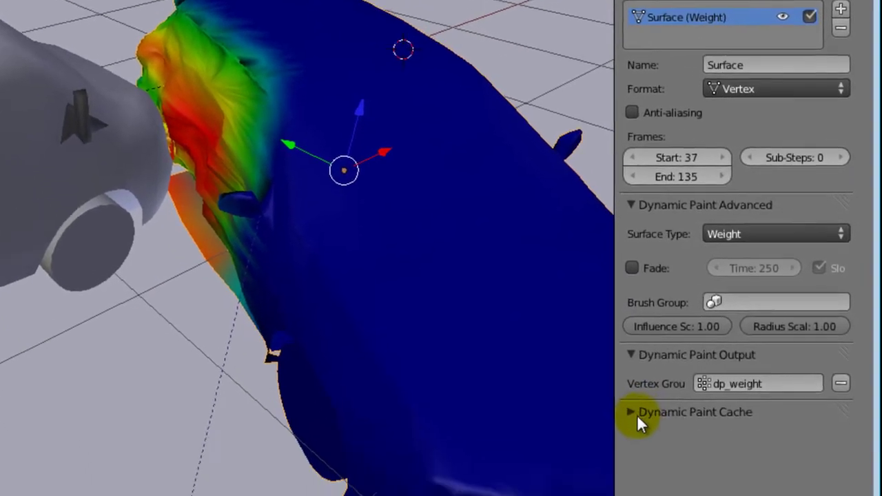
pyautogui.click(600, 266)
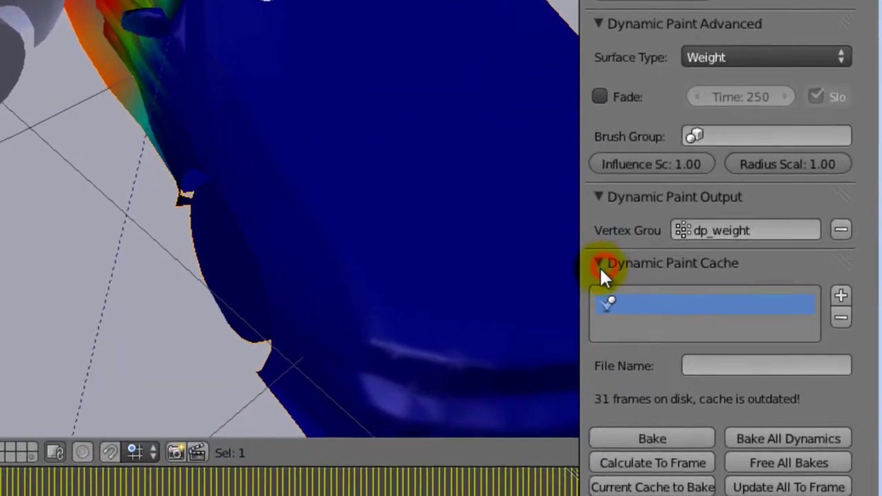
pyautogui.click(629, 437)
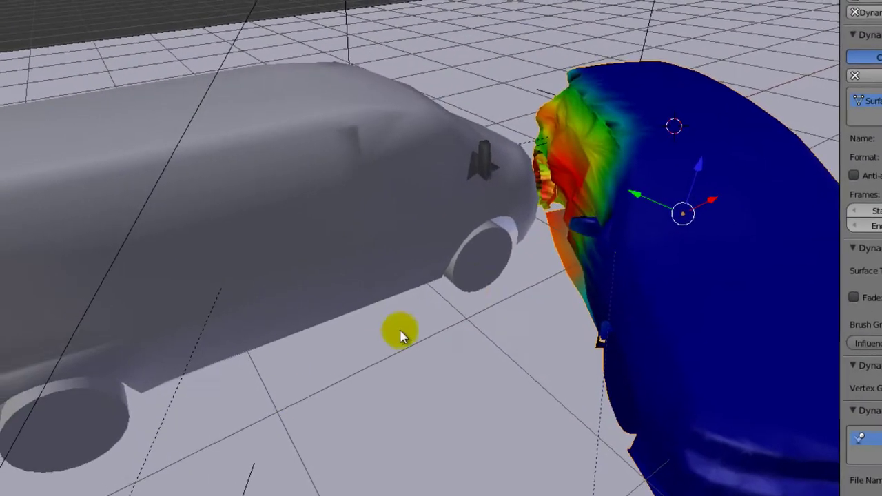
# Select the wireframe Brush1 arc in front of the van and delete it
pyautogui.rightClick(386, 276)
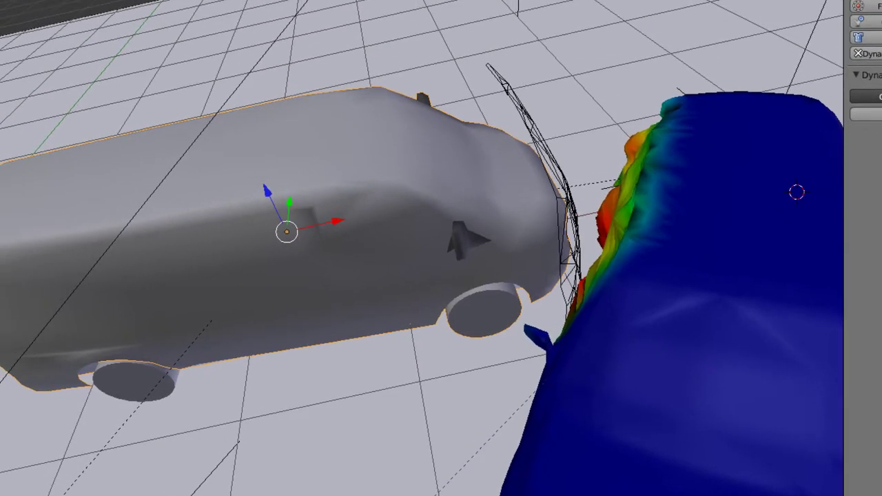
pyautogui.keyDown('shift'); pyautogui.rightClick(524, 170); pyautogui.keyUp('shift')
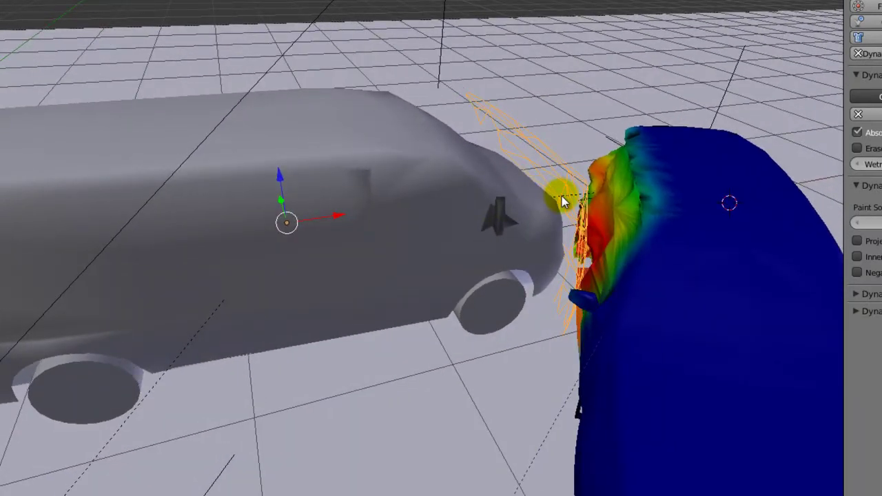
pyautogui.press('x')
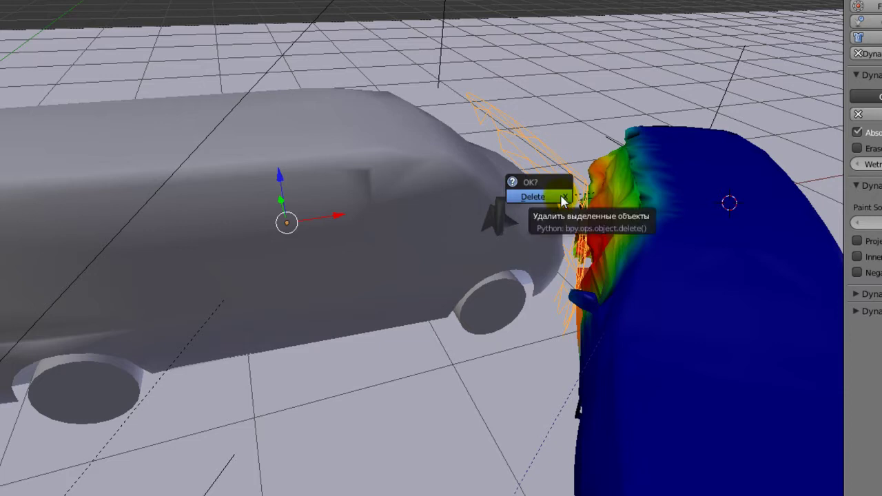
pyautogui.click(553, 200)
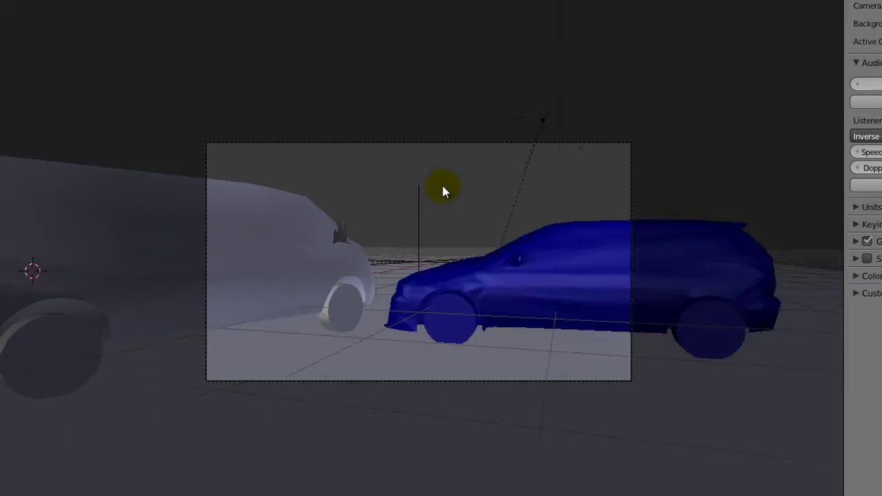
pyautogui.scroll(3, 442, 187)
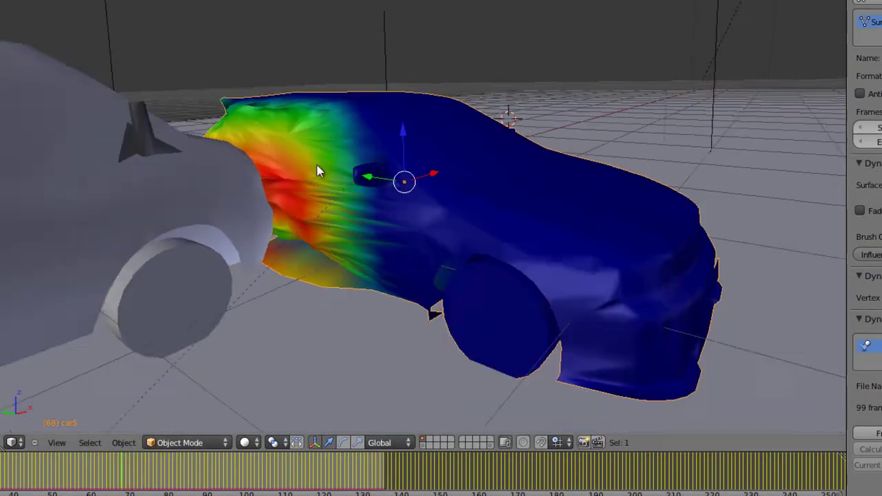
# Run Quick Explode on the car from the command search
pyautogui.press('space')
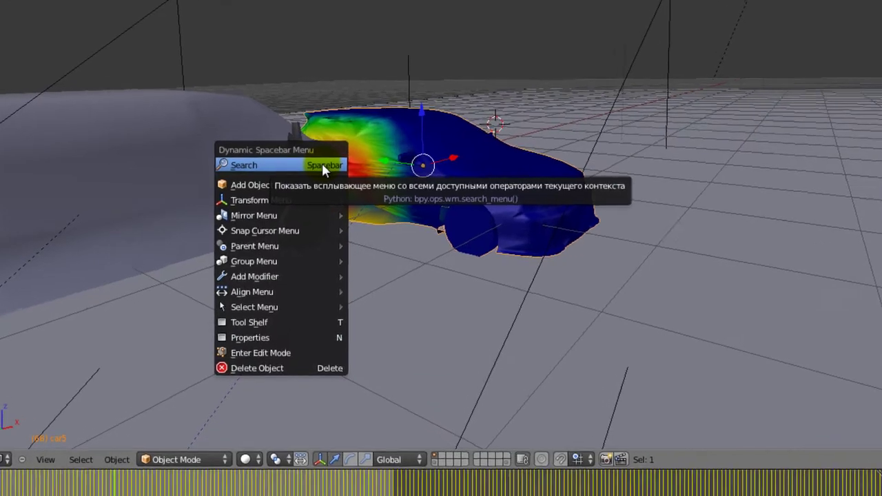
pyautogui.click(319, 166)
pyautogui.write('q')
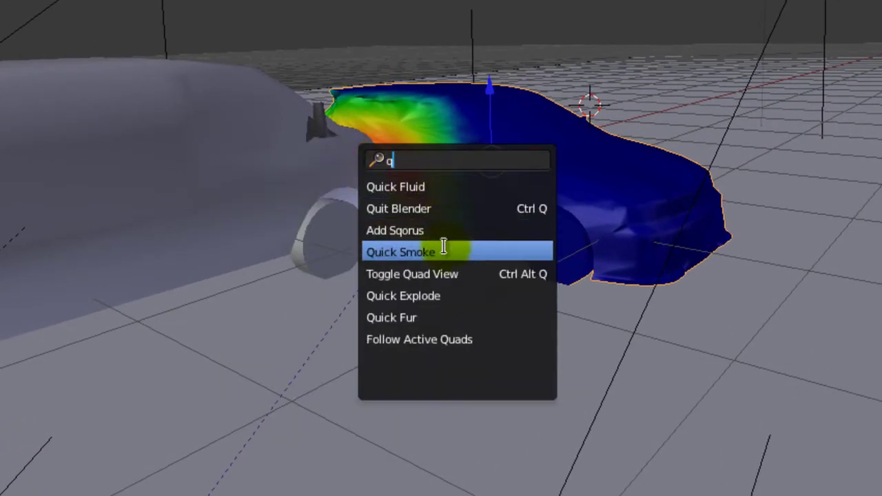
pyautogui.click(452, 295)
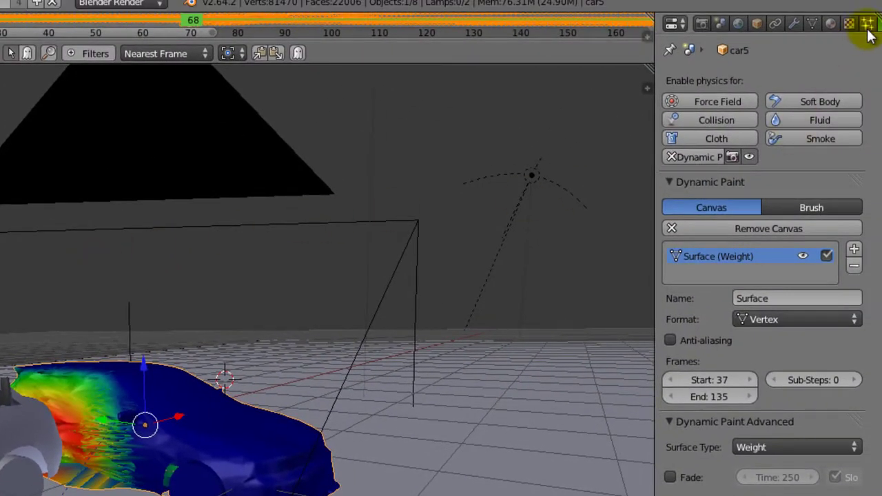
# Review the car's particle system, collapsing Cache and expanding the Emission settings
pyautogui.click(868, 27)
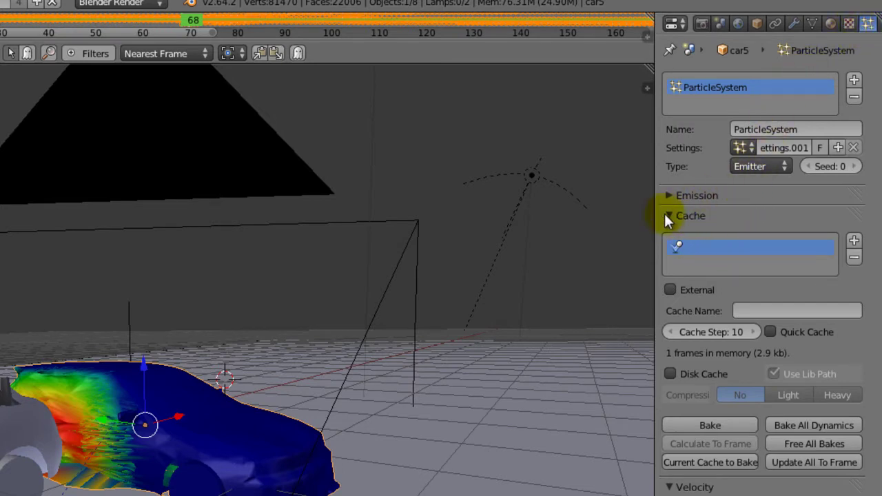
pyautogui.click(667, 216)
pyautogui.click(666, 195)
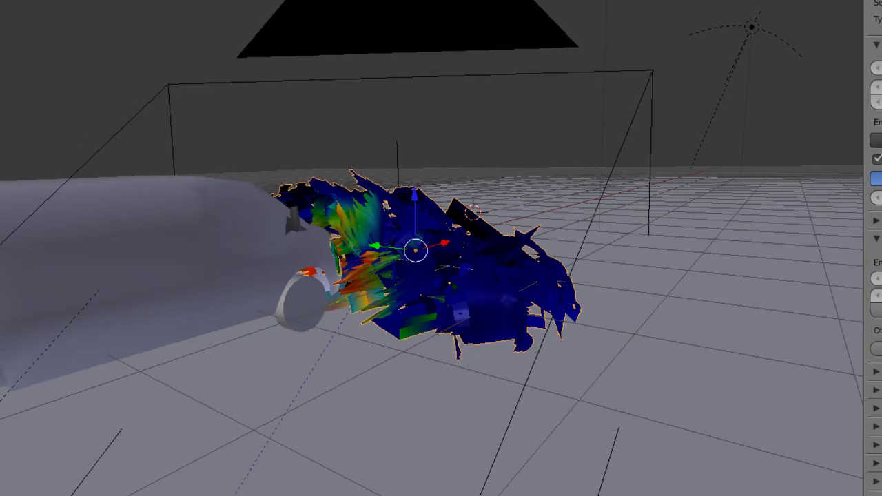
pyautogui.rightClick(310, 358)
pyautogui.rightClick(392, 184)
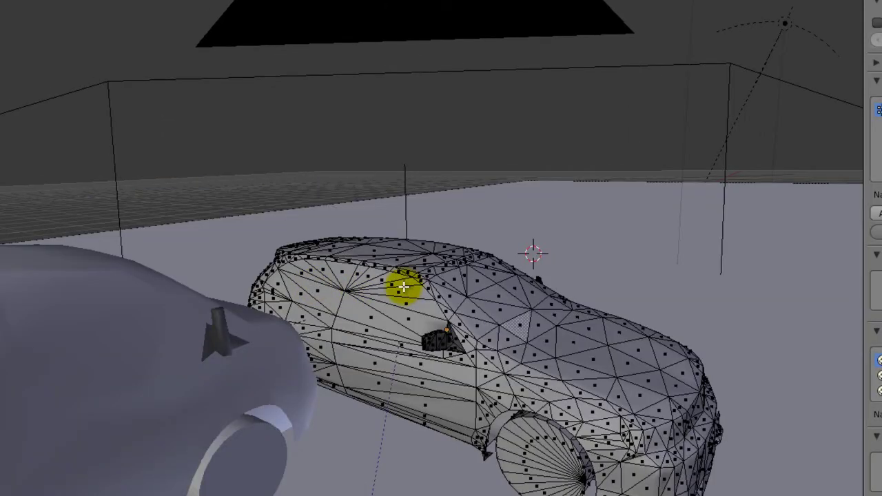
# Select both side windows with Ctrl+L, then invert to select everything else
pyautogui.rightClick(347, 290)
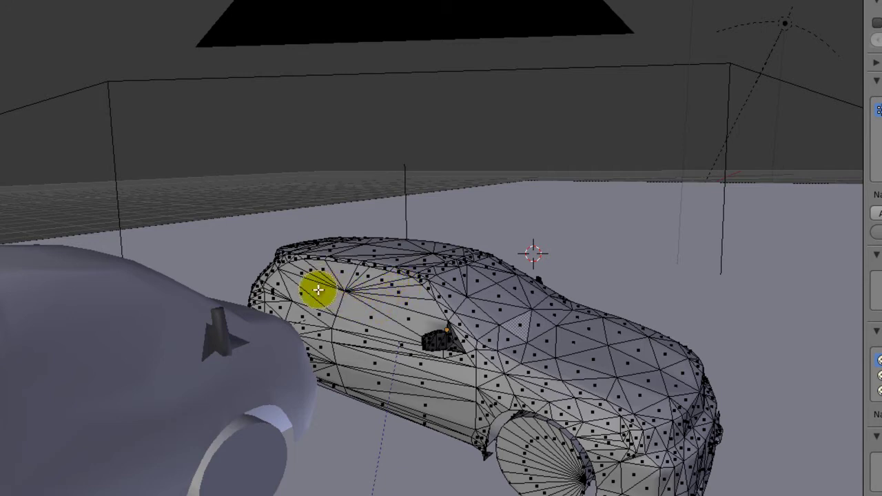
pyautogui.hotkey('ctrl', 'l')
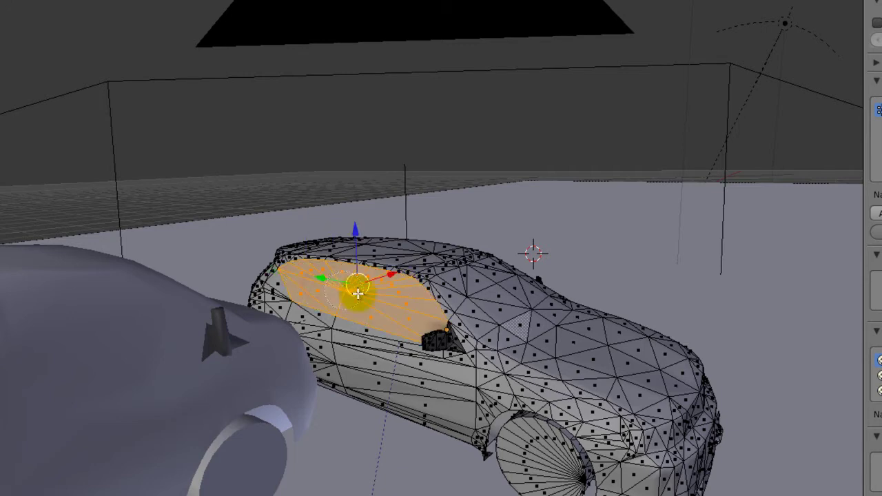
pyautogui.keyDown('shift'); pyautogui.rightClick(477, 289); pyautogui.keyUp('shift')
pyautogui.hotkey('ctrl', 'l')
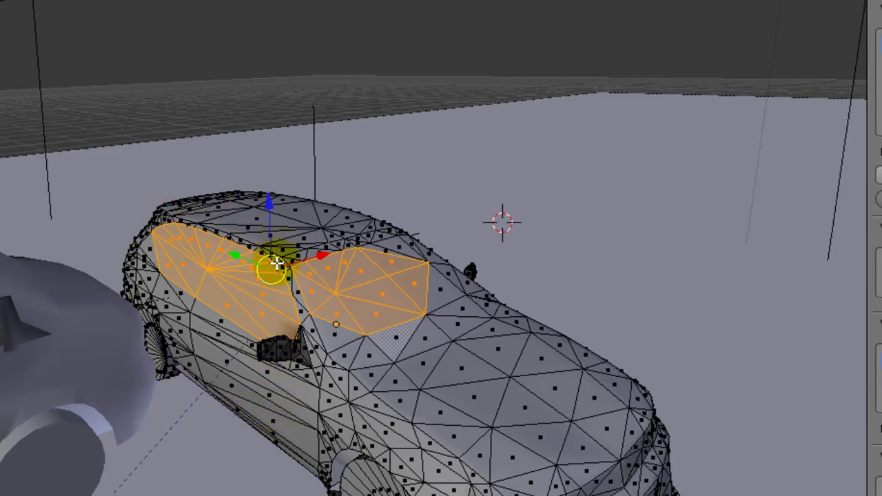
pyautogui.moveTo(274, 265); pyautogui.dragTo(351, 282, button='middle')
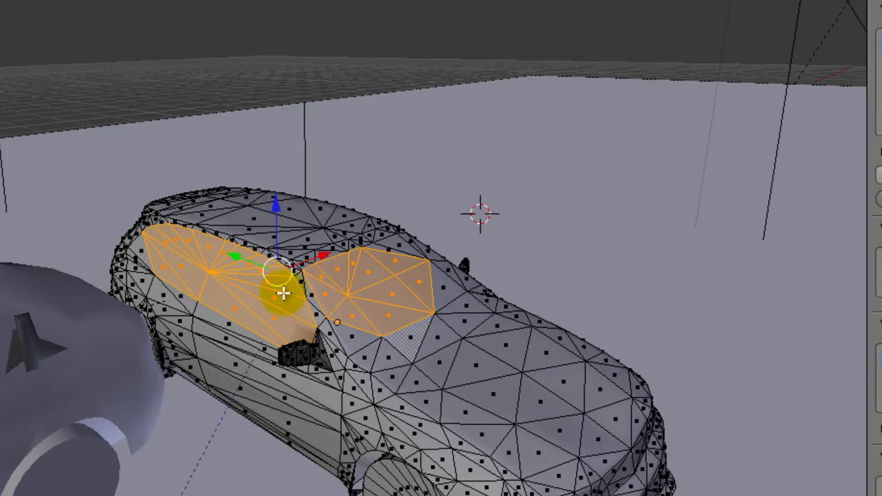
pyautogui.hotkey('ctrl', 'i')
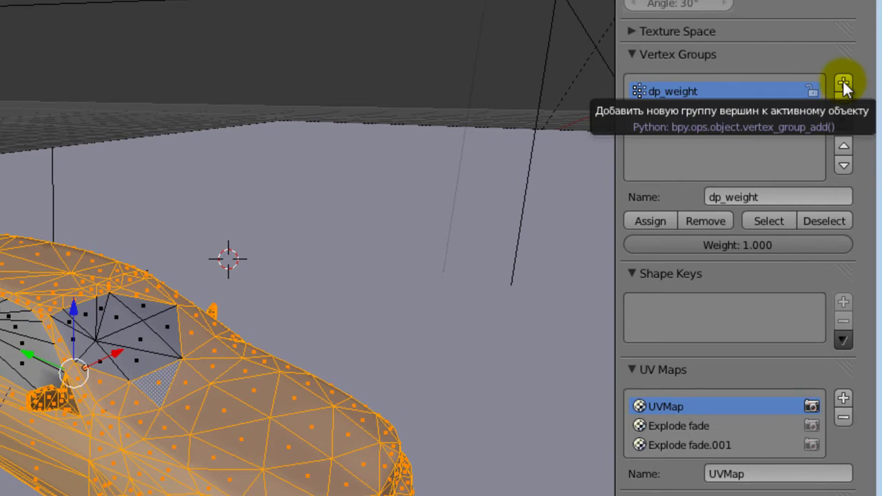
# Create a vertex group named Explode and assign the selected vertices to it
pyautogui.click(842, 82)
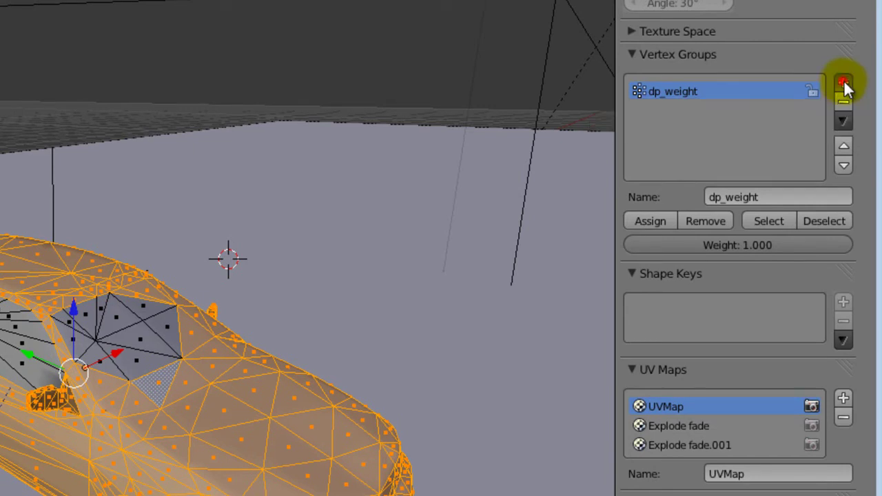
pyautogui.click(730, 193)
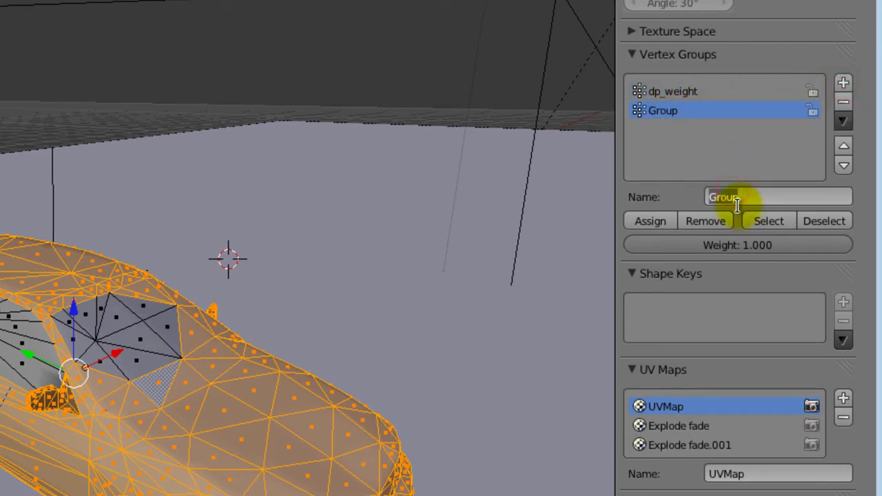
pyautogui.write('Explode')
pyautogui.press('Return')
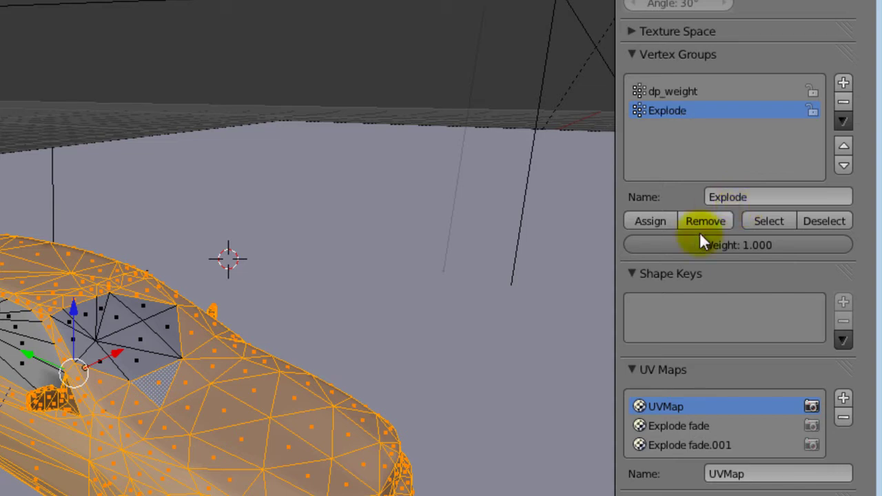
pyautogui.click(648, 221)
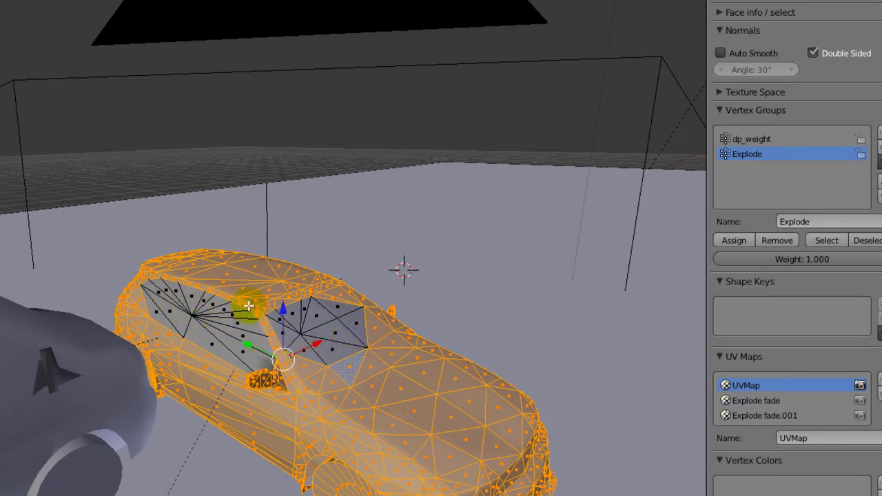
# Back in Object Mode, set the Explode modifier's vertex group to Explode
pyautogui.hotkey('ctrl', 'Tab')
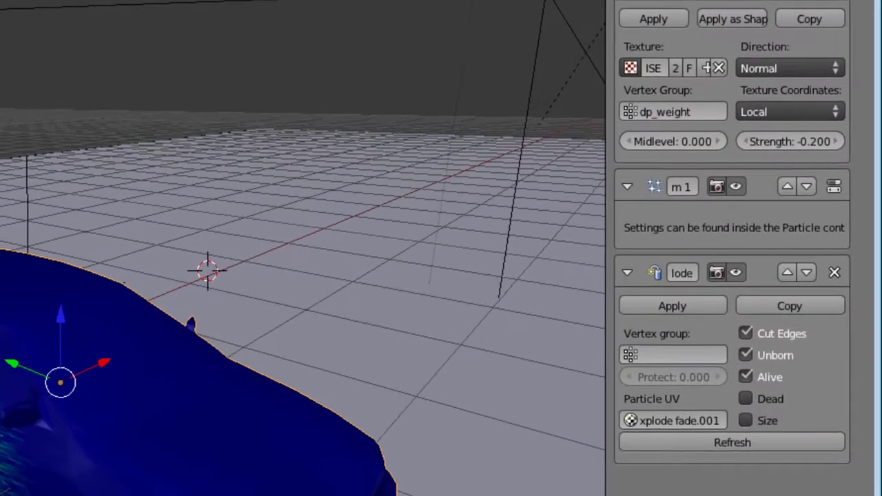
pyautogui.scroll(-5, 620, 9)
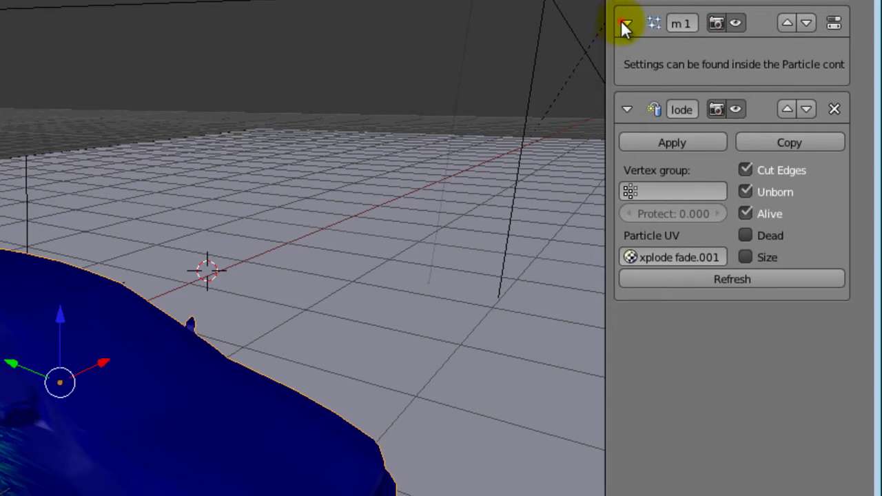
pyautogui.click(624, 24)
pyautogui.moveTo(606, 63)
pyautogui.mouseDown()
pyautogui.moveTo(516, 65)
pyautogui.moveTo(527, 65)
pyautogui.mouseUp()
pyautogui.click(553, 143)
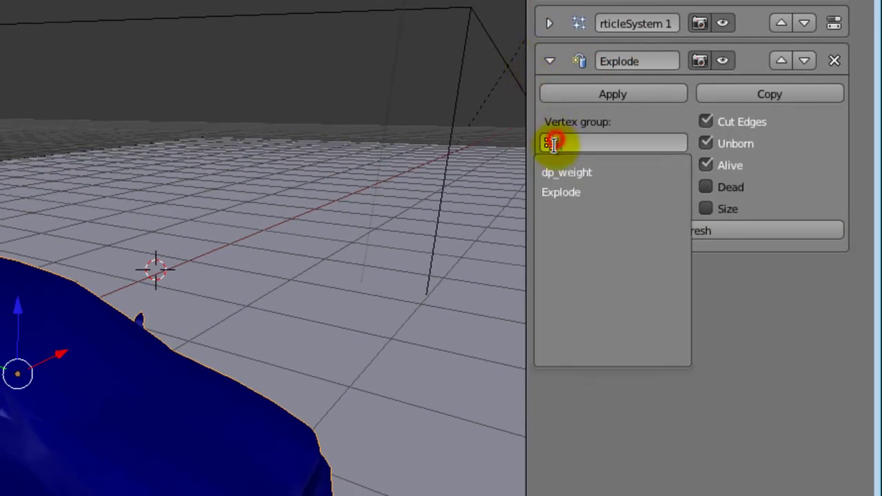
pyautogui.click(587, 193)
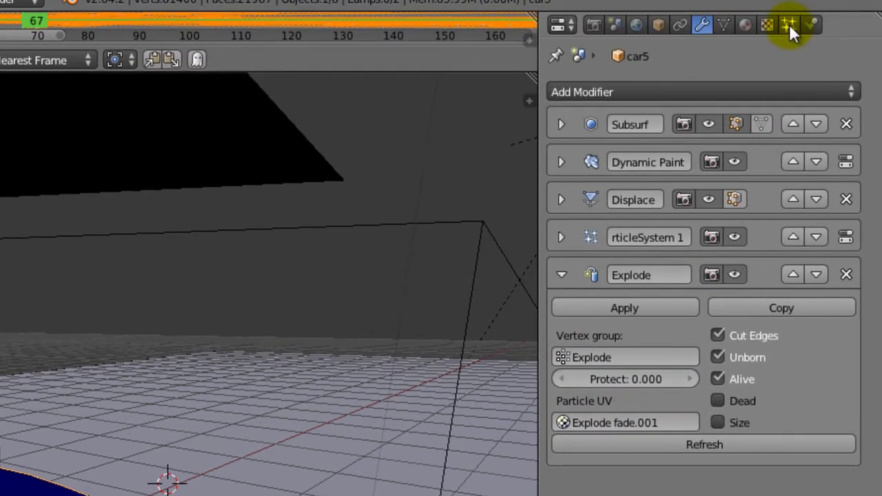
# Use the Explode vertex group for the particle system's density
pyautogui.click(789, 24)
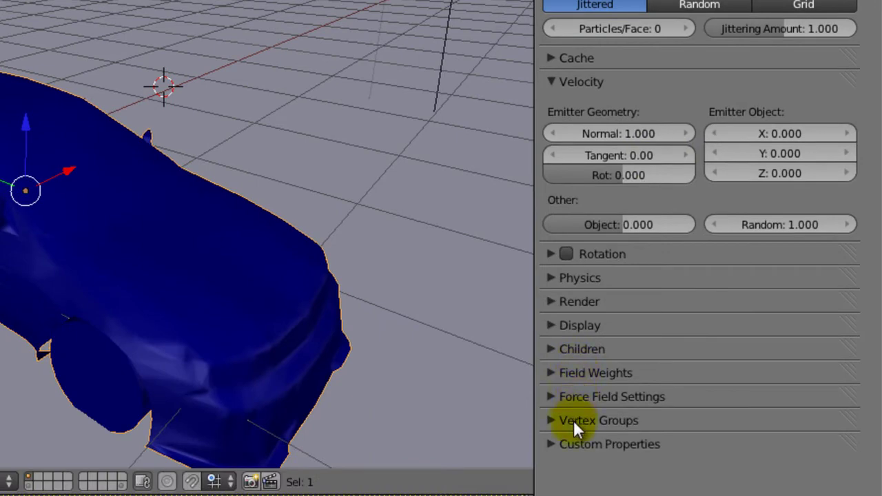
pyautogui.click(574, 420)
pyautogui.scroll(-2, 720, 455)
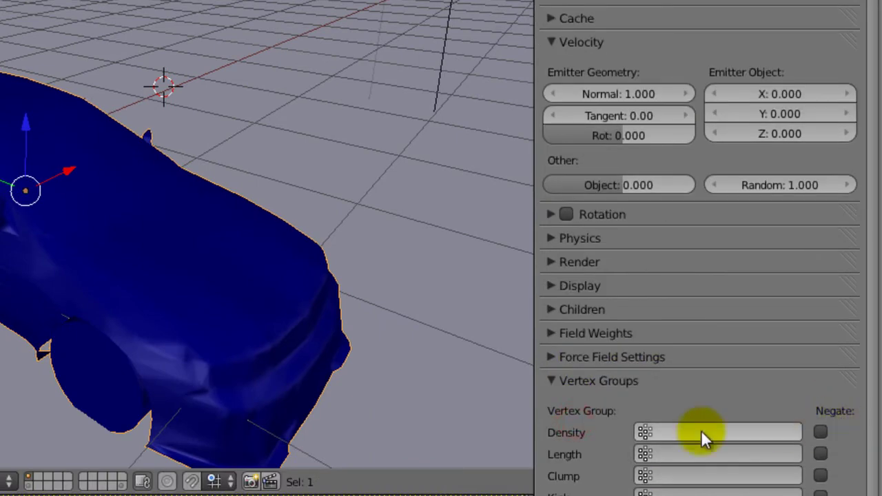
pyautogui.click(681, 432)
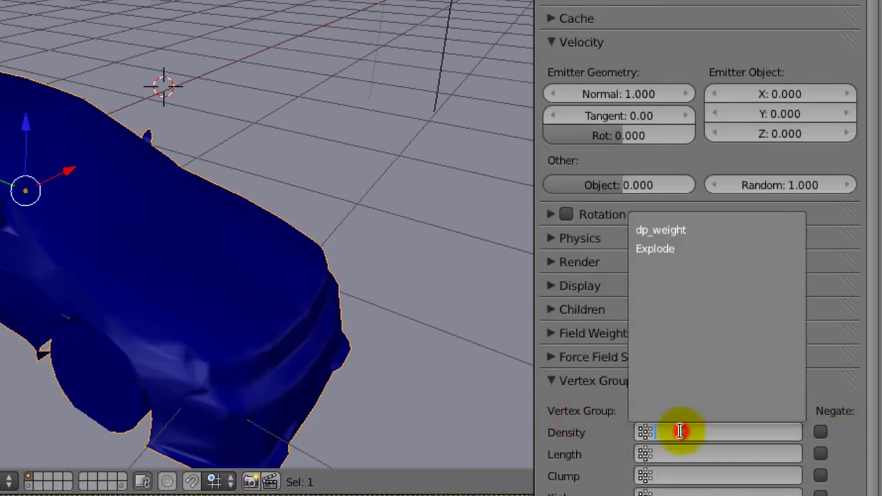
pyautogui.click(678, 248)
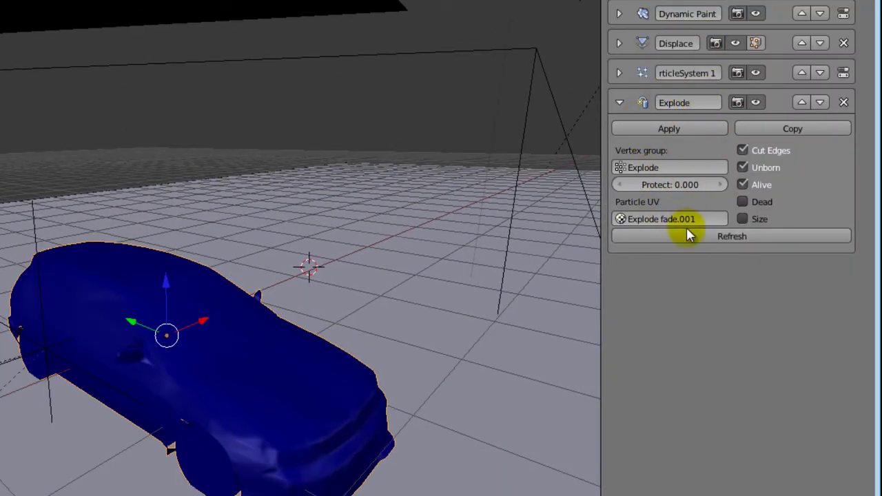
# Refresh the Explode modifier, inspect the crash render of the shattering car, and close it
pyautogui.click(706, 236)
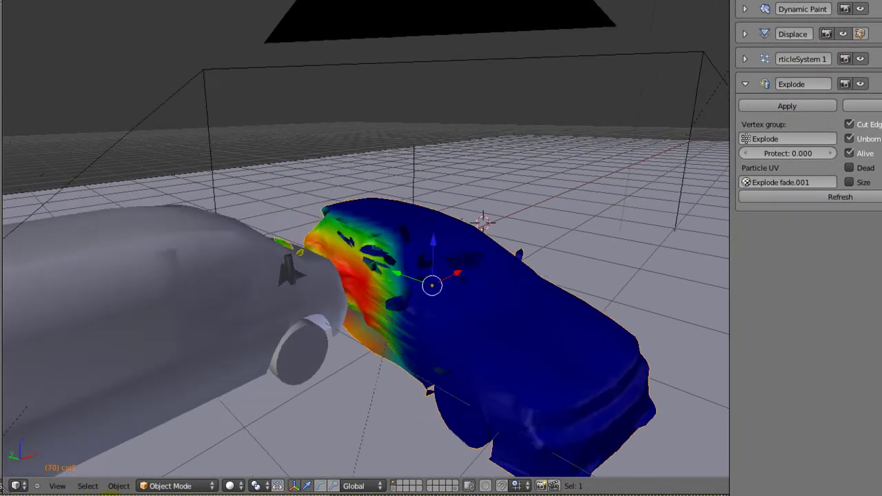
pyautogui.moveTo(438, 258)
pyautogui.mouseDown(button='middle')
pyautogui.moveTo(275, 190)
pyautogui.moveTo(203, 183)
pyautogui.moveTo(404, 202)
pyautogui.moveTo(351, 228)
pyautogui.moveTo(503, 205)
pyautogui.moveTo(494, 268)
pyautogui.moveTo(315, 227)
pyautogui.mouseUp(button='middle')
pyautogui.scroll(3, 404, 255)
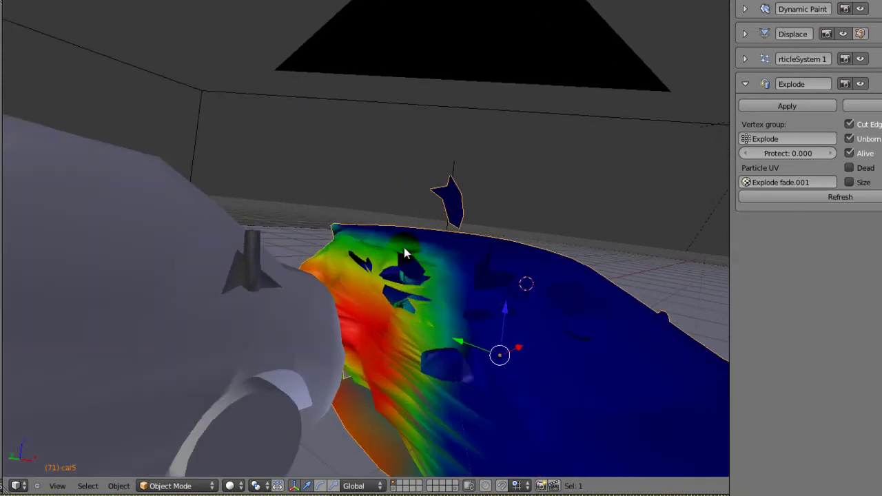
pyautogui.moveTo(464, 230); pyautogui.dragTo(342, 207, button='middle')
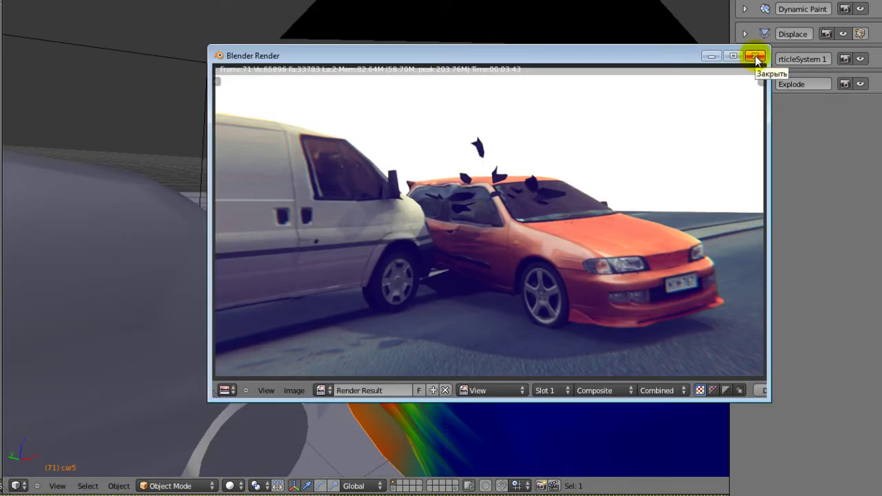
pyautogui.click(755, 57)
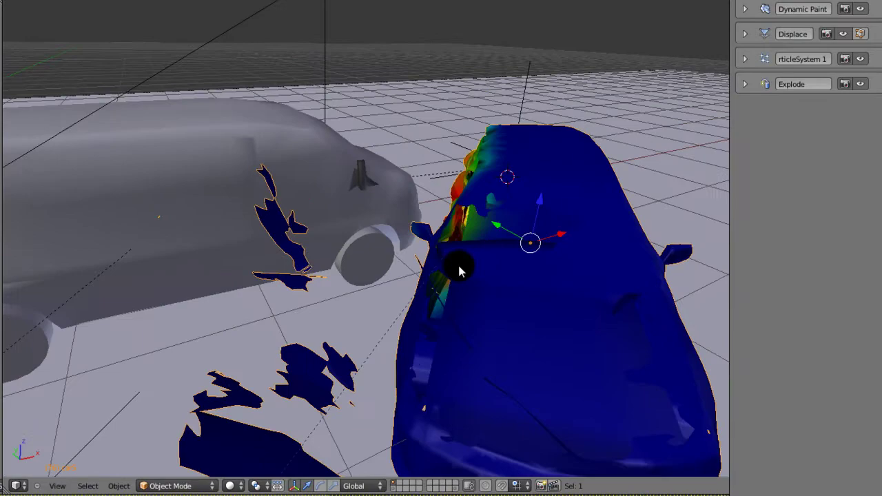
pyautogui.moveTo(461, 271)
pyautogui.mouseDown(button='middle')
pyautogui.moveTo(472, 275)
pyautogui.moveTo(327, 275)
pyautogui.moveTo(541, 222)
pyautogui.moveTo(396, 263)
pyautogui.moveTo(511, 276)
pyautogui.moveTo(399, 227)
pyautogui.moveTo(415, 261)
pyautogui.mouseUp(button='middle')
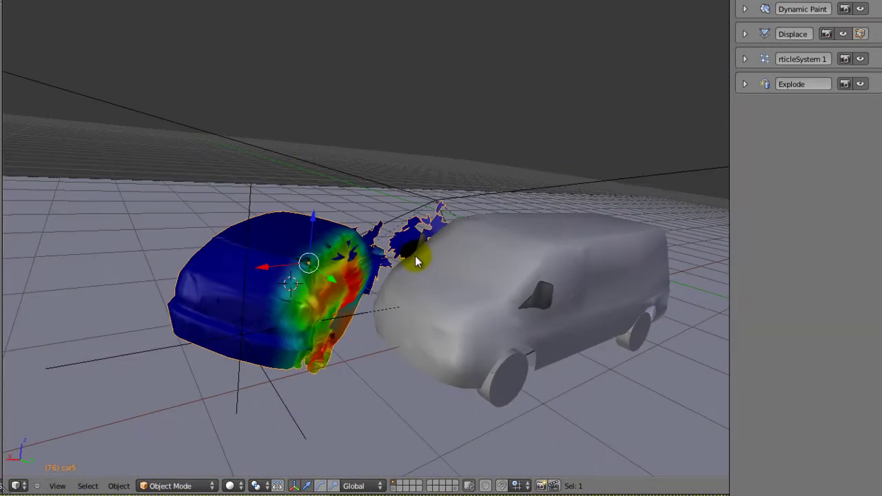
# Make the van a Dynamic Paint Weight canvas outputting to dp_weight, with anti-aliasing on
pyautogui.rightClick(415, 300)
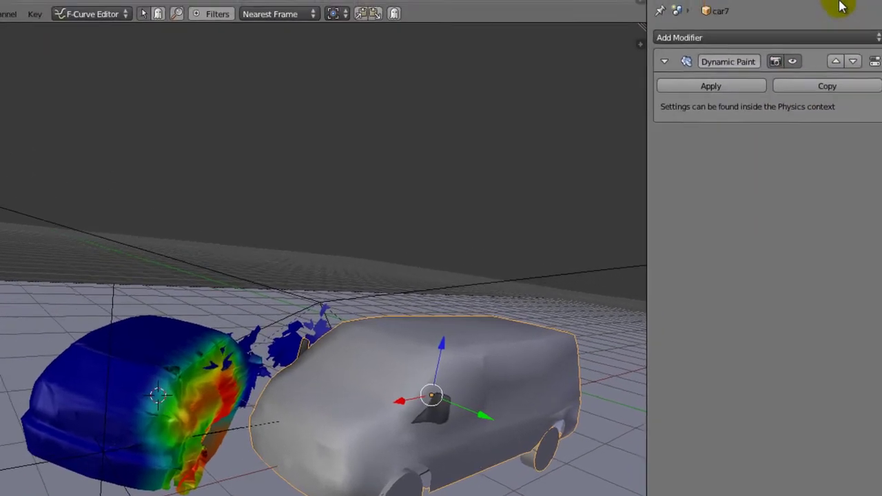
pyautogui.click(839, 5)
pyautogui.click(670, 190)
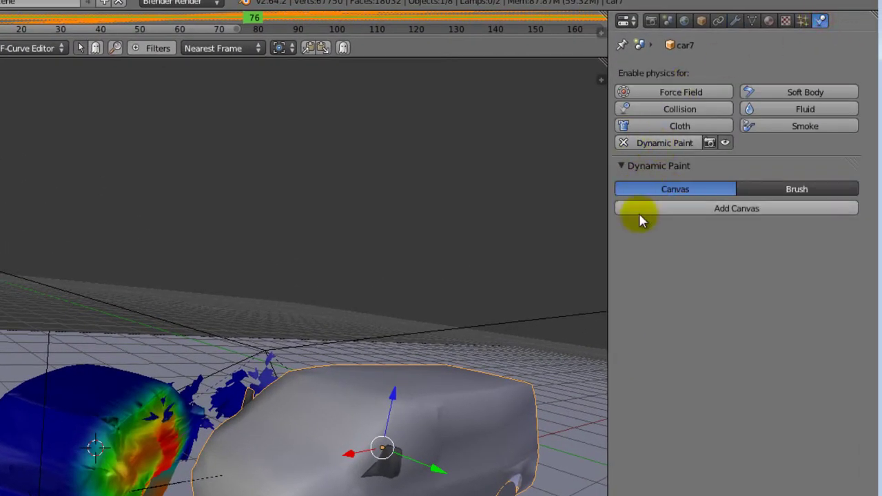
pyautogui.click(643, 211)
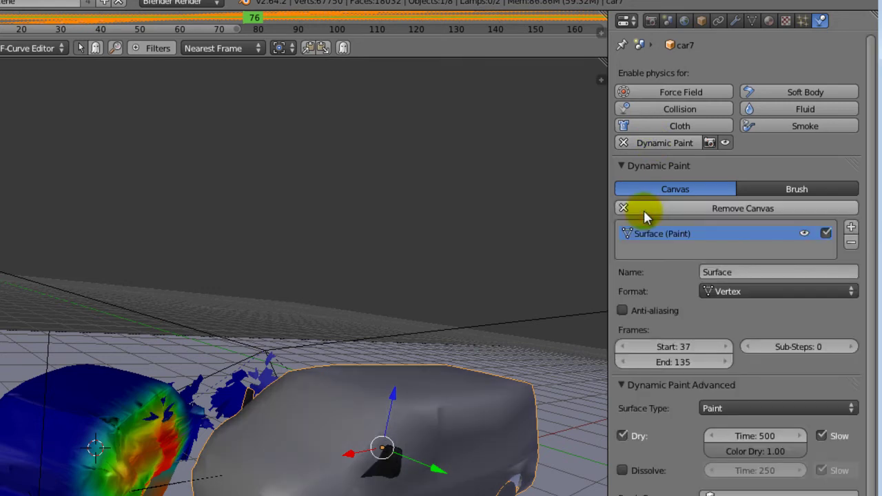
pyautogui.click(695, 407)
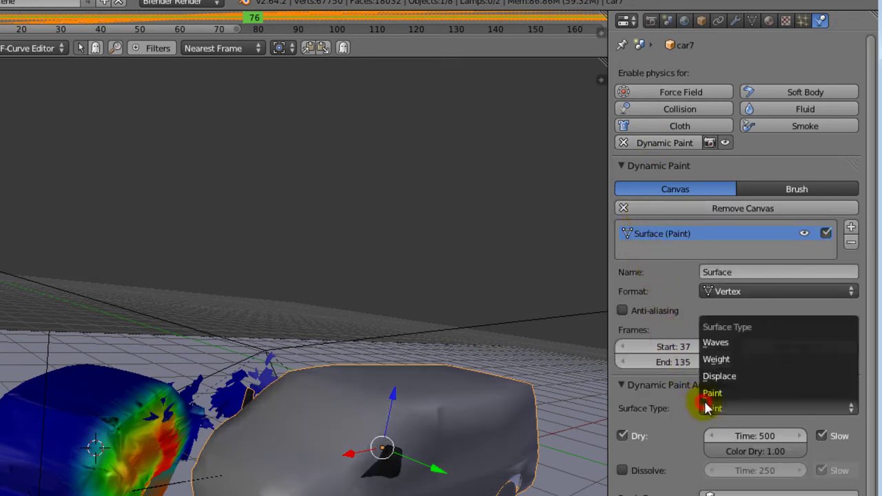
pyautogui.click(724, 359)
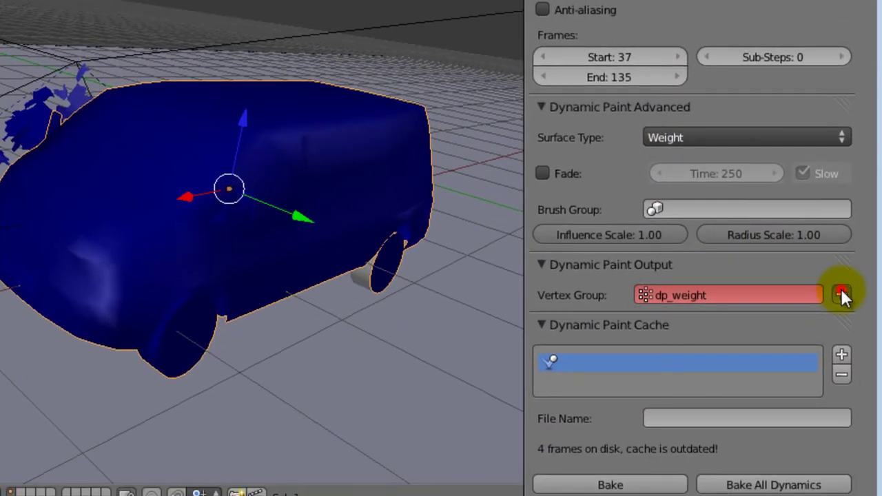
pyautogui.click(841, 294)
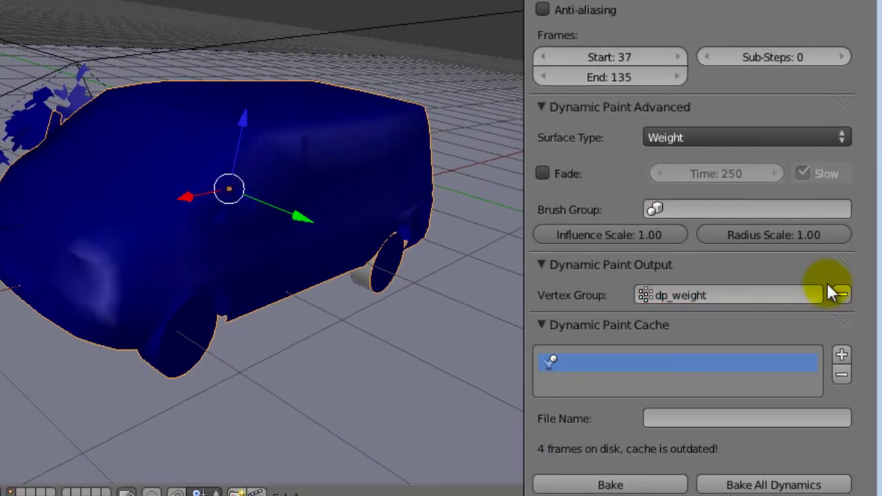
pyautogui.click(542, 10)
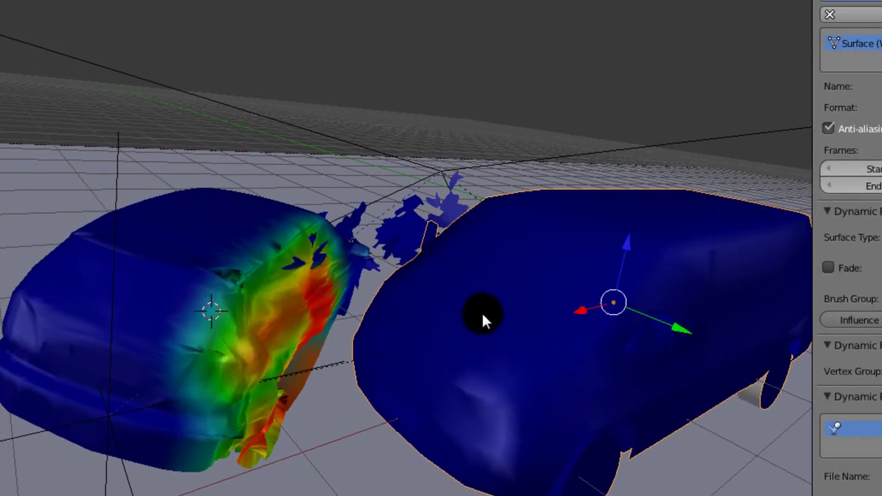
# Select the paint-covered hatchback car5 and orbit and zoom until it fills the viewport
pyautogui.rightClick(165, 277)
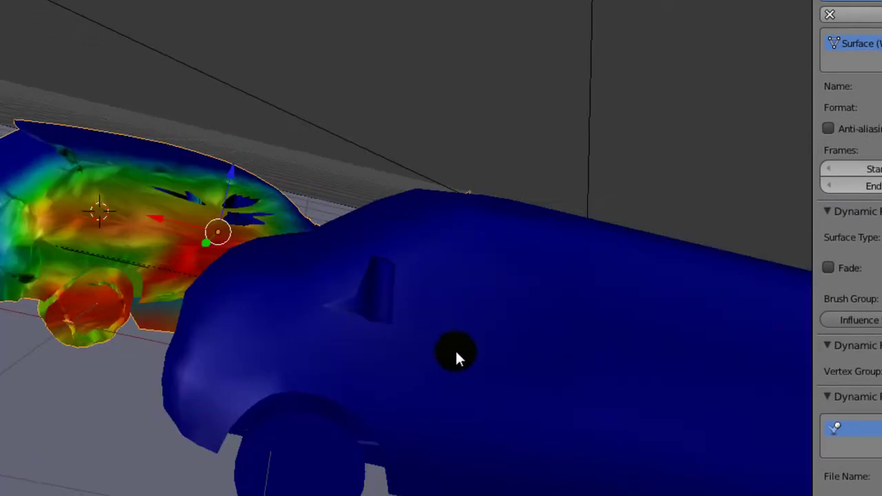
pyautogui.moveTo(522, 369); pyautogui.dragTo(433, 355, button='middle')
pyautogui.scroll(-5, 362, 266)
pyautogui.moveTo(362, 266)
pyautogui.mouseDown(button='middle')
pyautogui.moveTo(115, 232)
pyautogui.moveTo(130, 238)
pyautogui.mouseUp(button='middle')
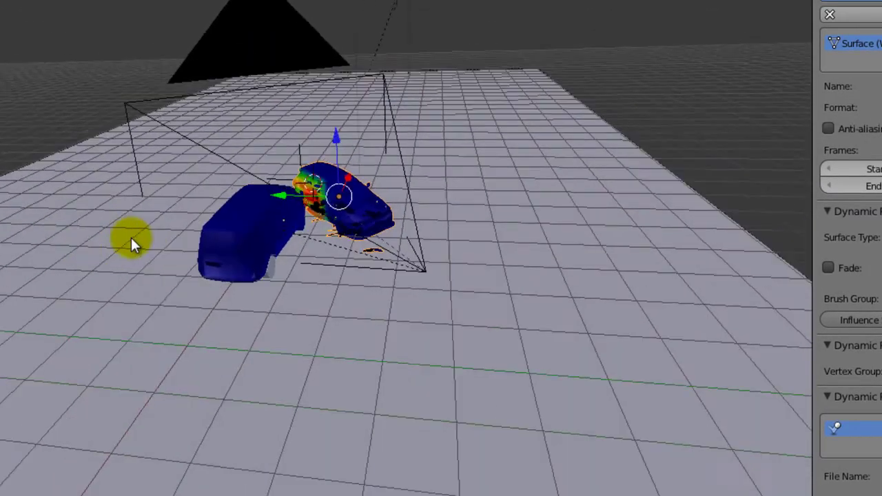
pyautogui.scroll(5, 338, 234)
pyautogui.scroll(2, 461, 274)
pyautogui.moveTo(462, 270)
pyautogui.mouseDown(button='middle')
pyautogui.moveTo(230, 321)
pyautogui.moveTo(493, 325)
pyautogui.mouseUp(button='middle')
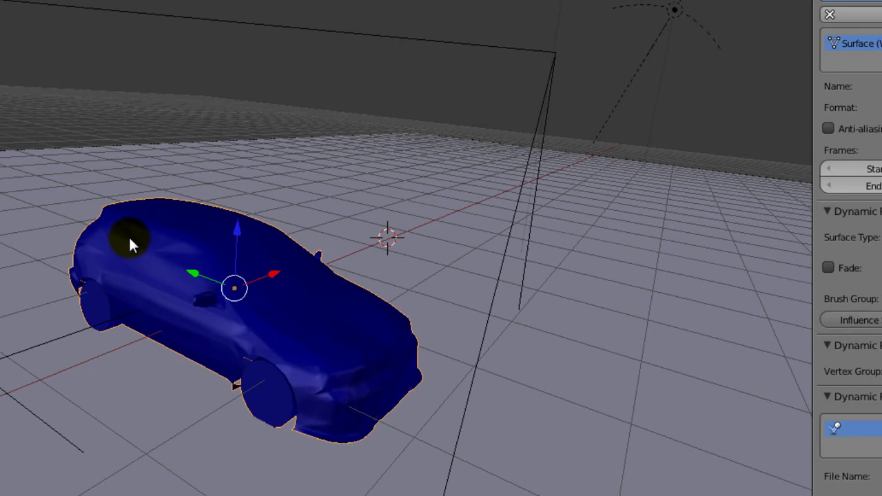
pyautogui.moveTo(198, 291); pyautogui.dragTo(301, 296, button='middle')
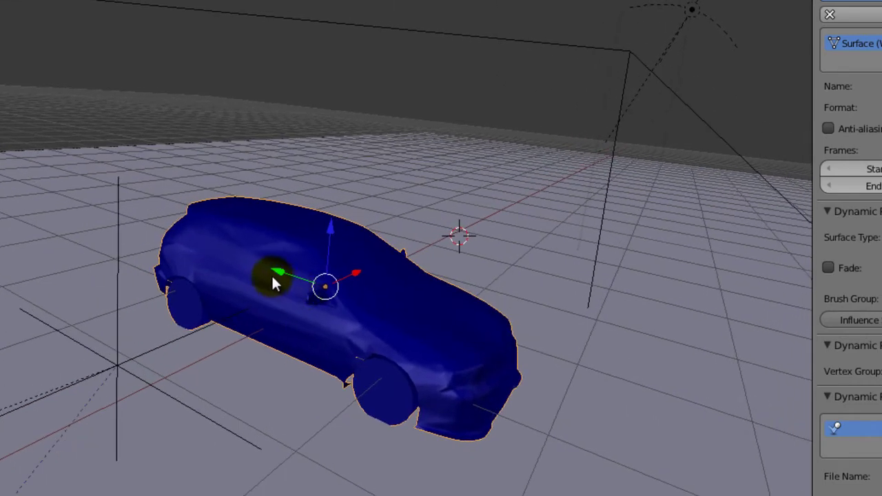
# In Edit Mode, select car5's linked front side panel faces around the side window
pyautogui.press('Tab')
pyautogui.rightClick(271, 275)
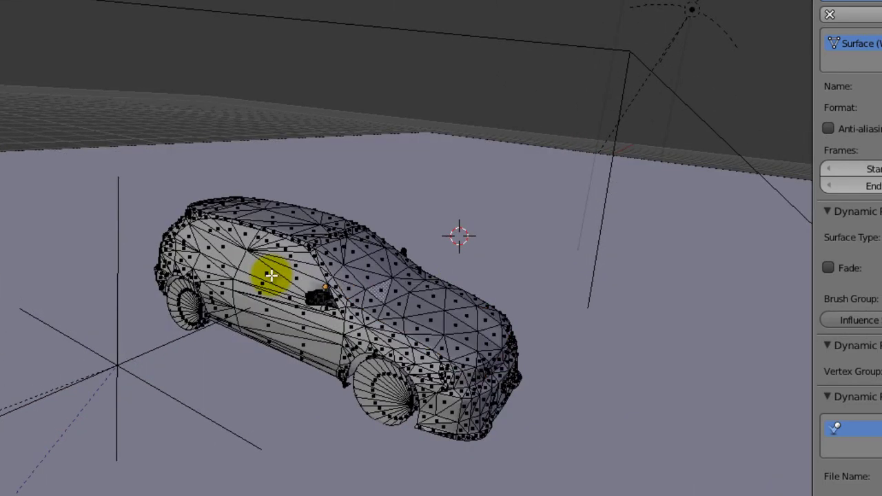
pyautogui.rightClick(207, 252)
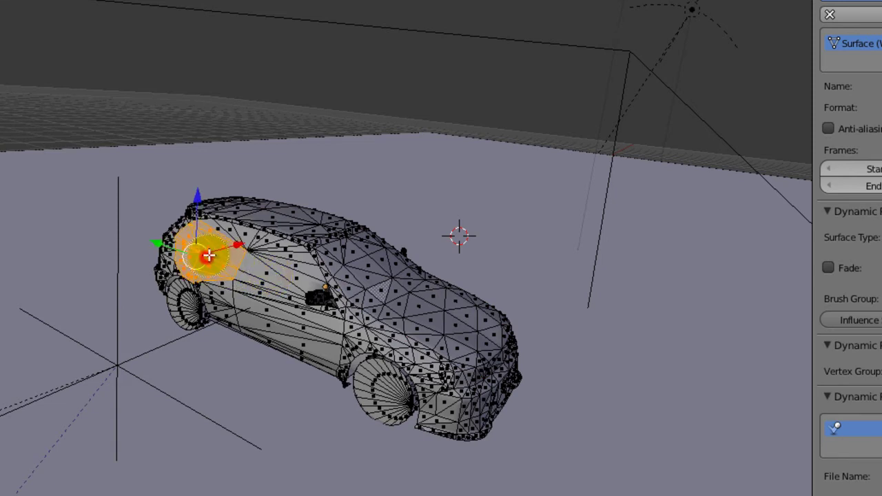
pyautogui.press('l')
pyautogui.press('l')
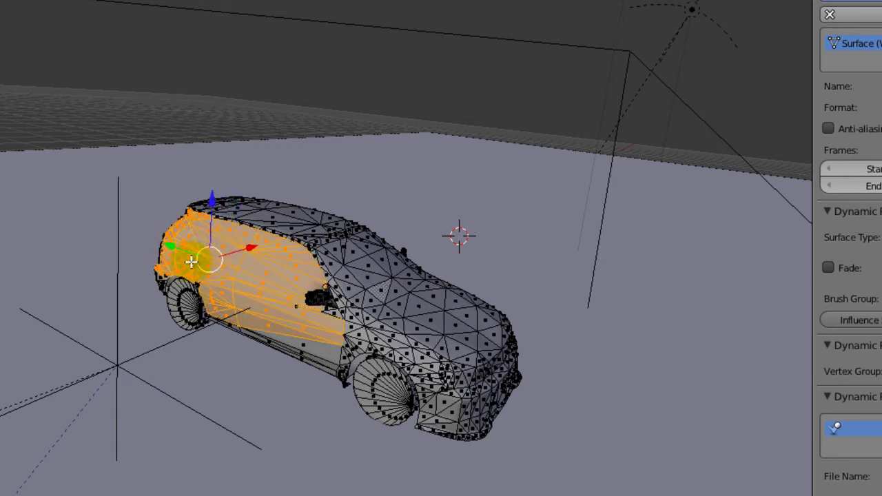
pyautogui.press('g')
pyautogui.rightClick(161, 210)
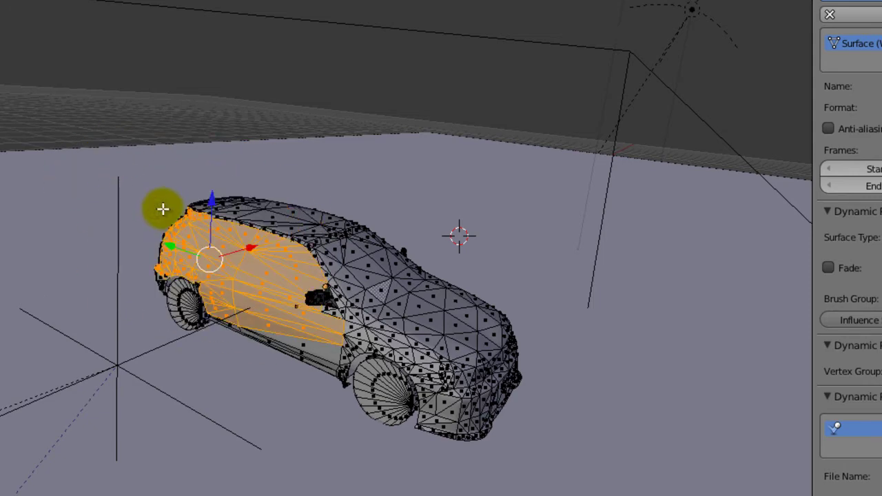
# Separate the selected faces into a new object, car5.001, and select it in Object Mode
pyautogui.press('p')
pyautogui.click(157, 210)
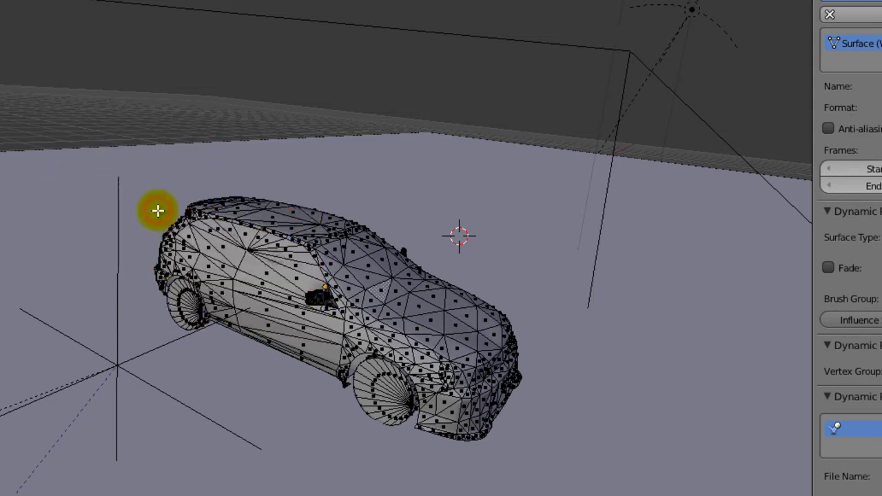
pyautogui.press('Tab')
pyautogui.press('z')
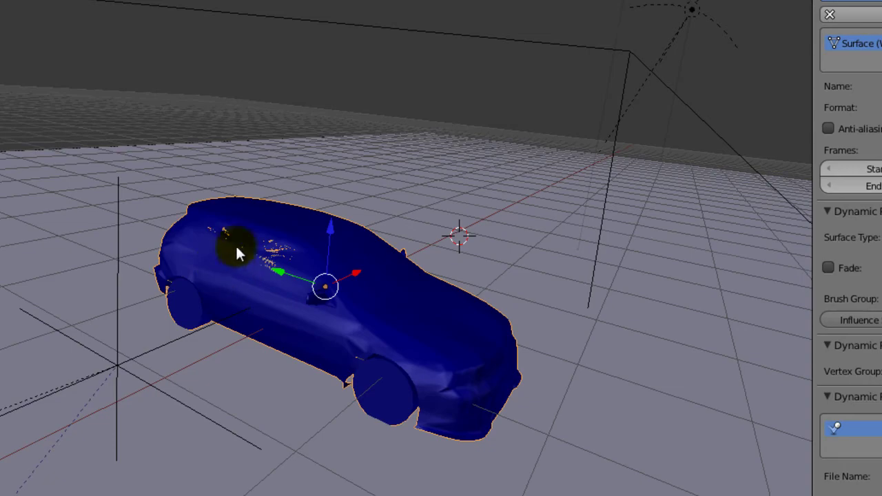
pyautogui.rightClick(237, 250)
# Rename the split-off piece car5.001 to Brush2
pyautogui.moveTo(255, 259)
pyautogui.mouseDown(button='middle')
pyautogui.moveTo(232, 335)
pyautogui.moveTo(294, 318)
pyautogui.moveTo(227, 232)
pyautogui.moveTo(340, 257)
pyautogui.moveTo(227, 259)
pyautogui.moveTo(156, 246)
pyautogui.moveTo(203, 254)
pyautogui.mouseUp(button='middle')
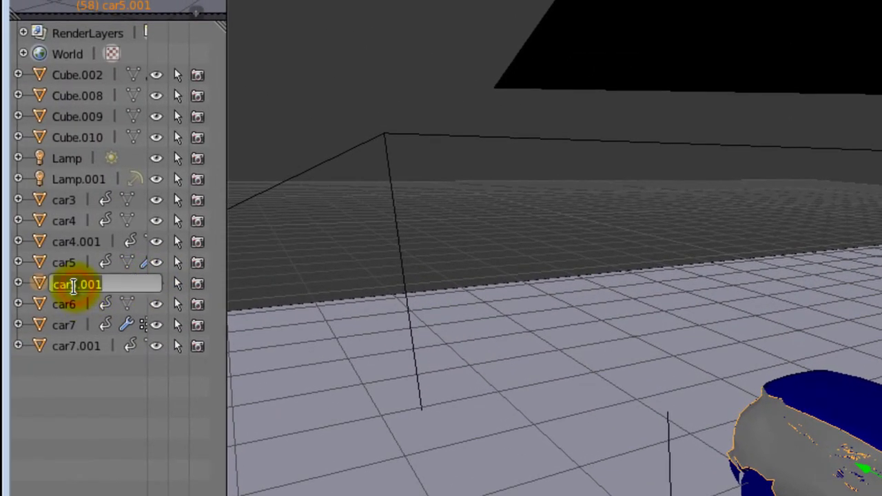
pyautogui.write('Brun2')
pyautogui.press('Return')
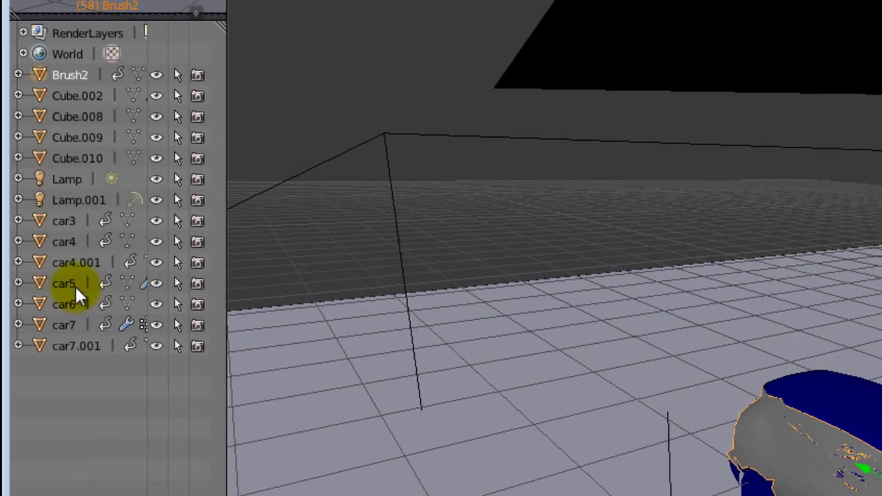
# Set Brush2's display type to Wire, then bring up car5's Dynamic Paint settings
pyautogui.click(196, 75)
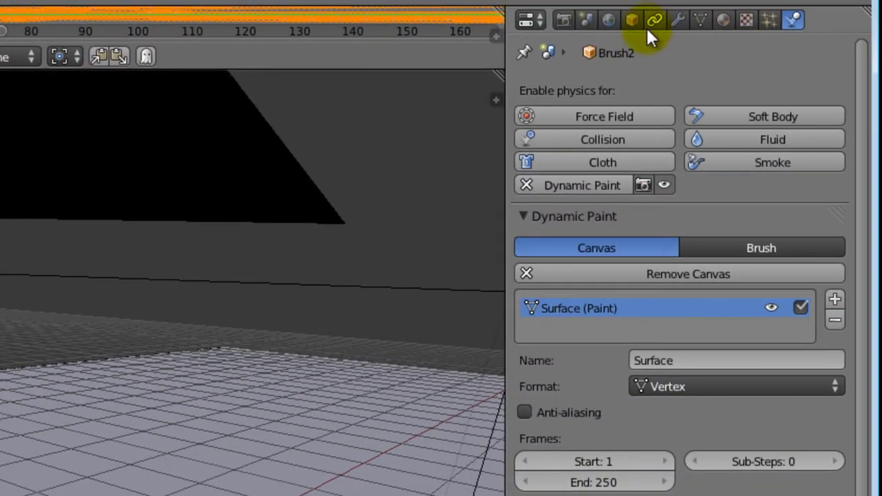
pyautogui.click(631, 21)
pyautogui.click(606, 277)
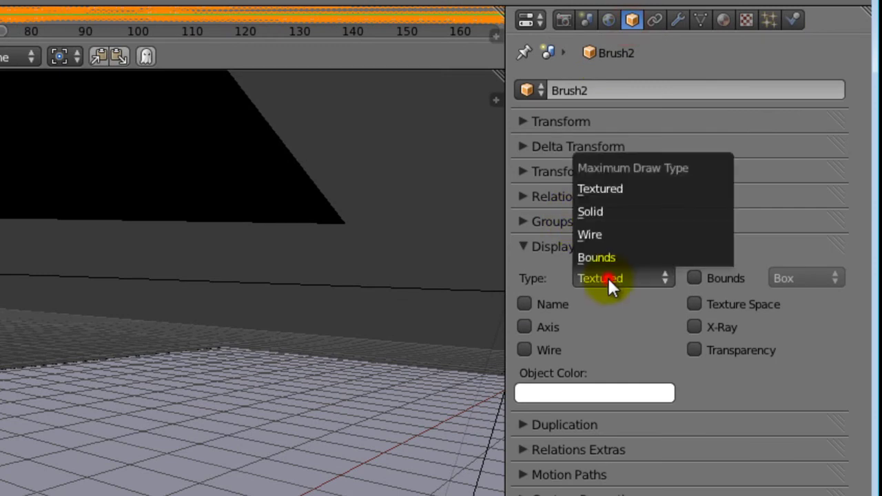
pyautogui.click(603, 234)
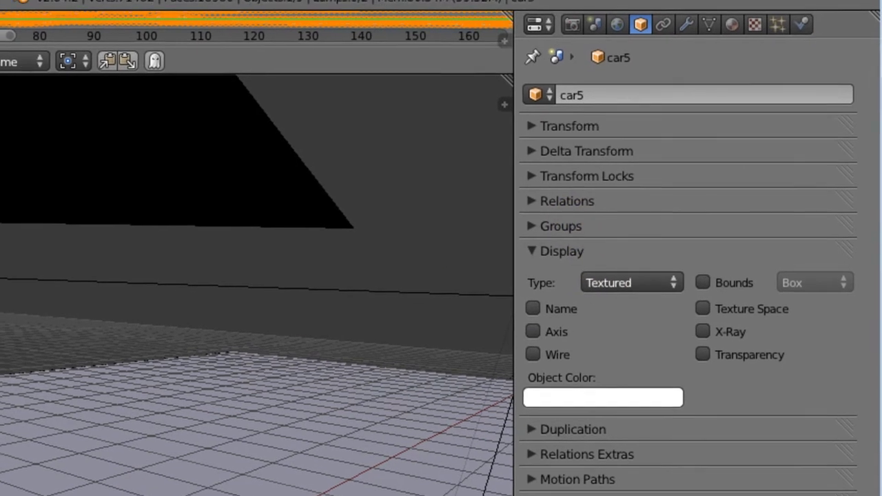
pyautogui.click(809, 27)
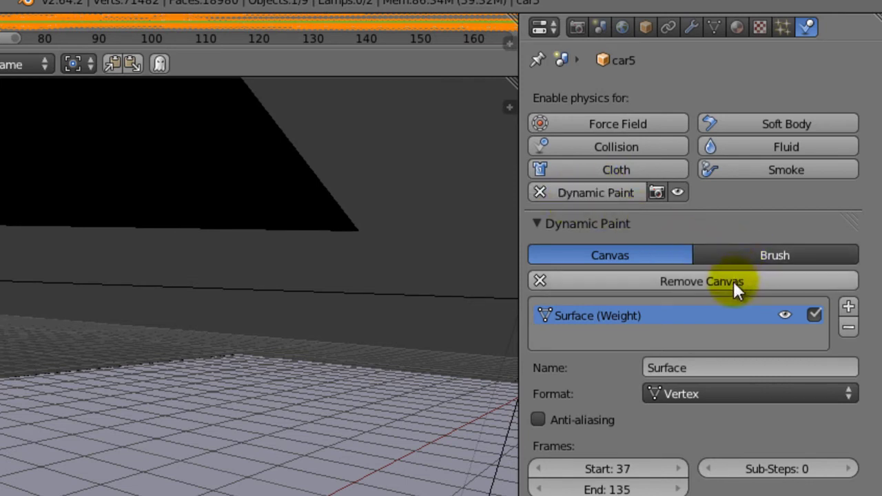
# Add a Dynamic Paint brush to car5 with Mesh Volume + Proximity source and 0.300 paint distance
pyautogui.click(706, 283)
pyautogui.click(733, 252)
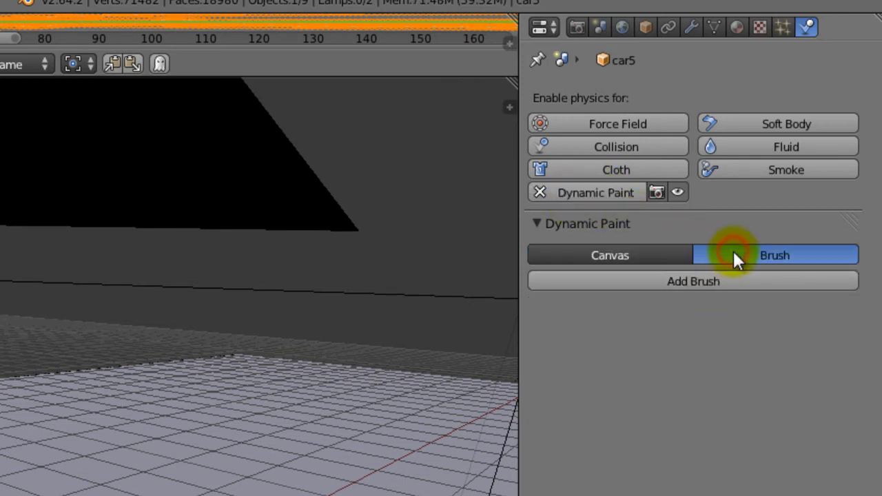
pyautogui.click(706, 281)
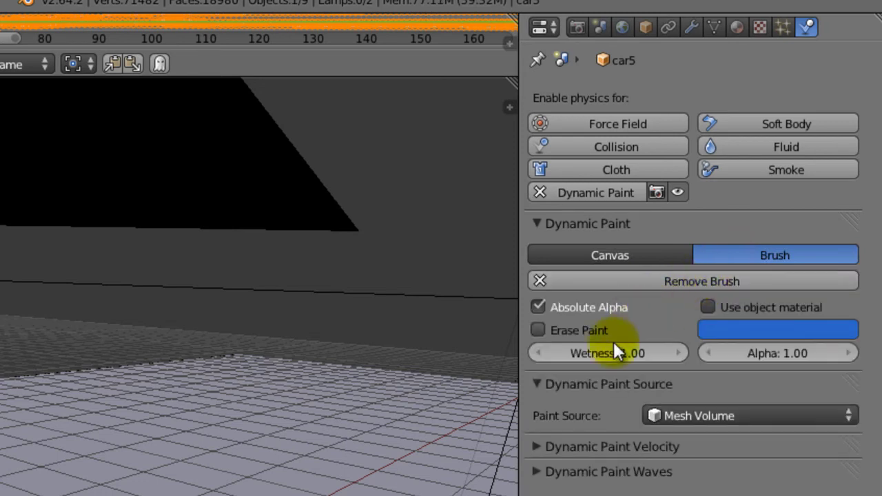
pyautogui.click(686, 413)
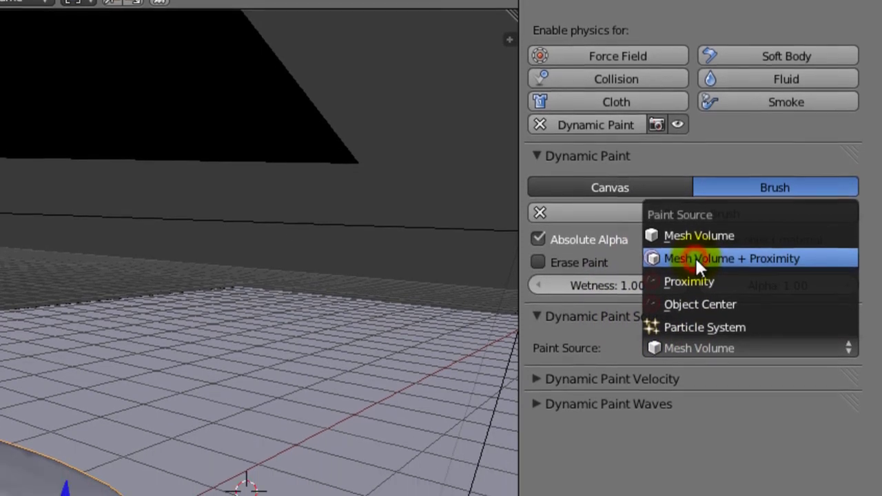
pyautogui.click(694, 325)
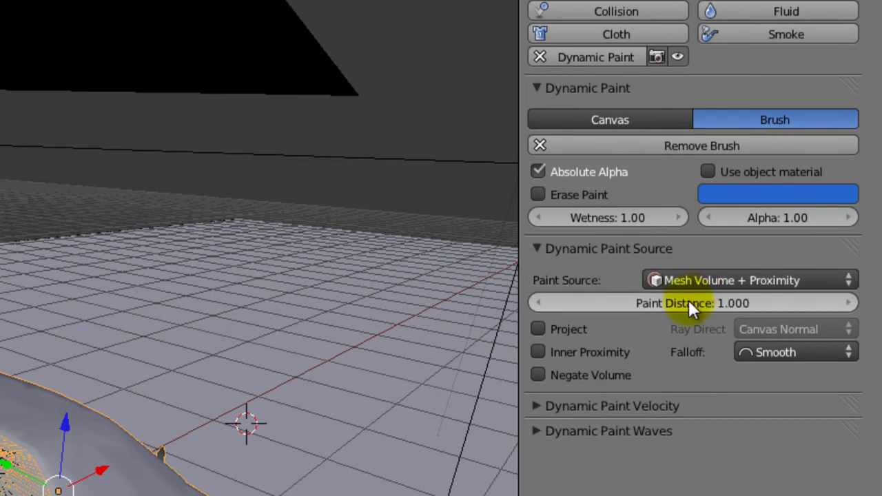
pyautogui.moveTo(689, 299); pyautogui.dragTo(668, 306)
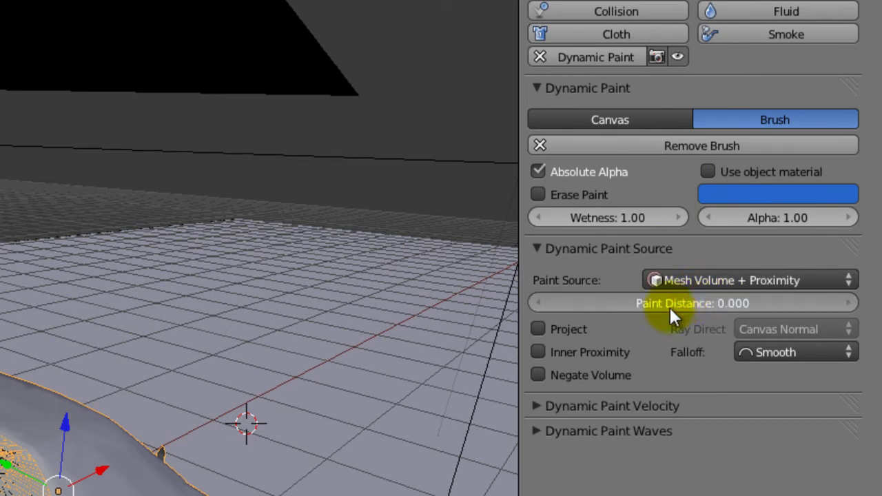
pyautogui.click(839, 299)
pyautogui.moveTo(754, 305); pyautogui.dragTo(759, 304)
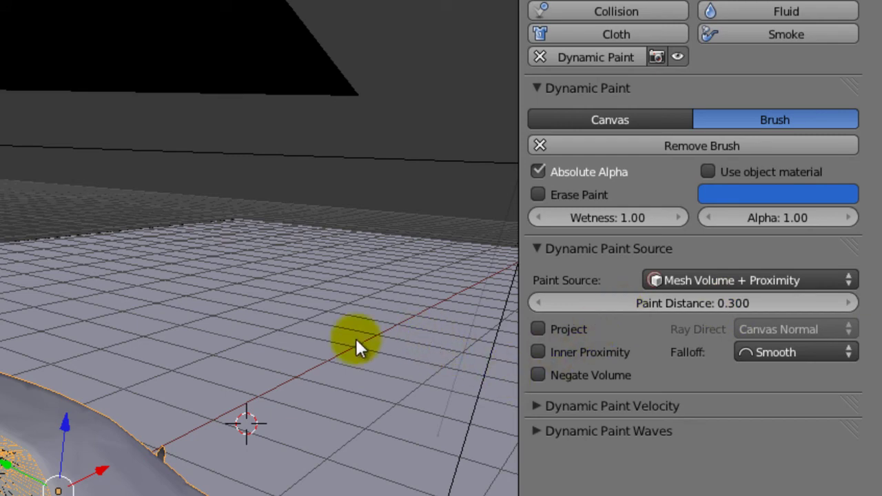
pyautogui.moveTo(118, 478); pyautogui.dragTo(99, 472, button='middle')
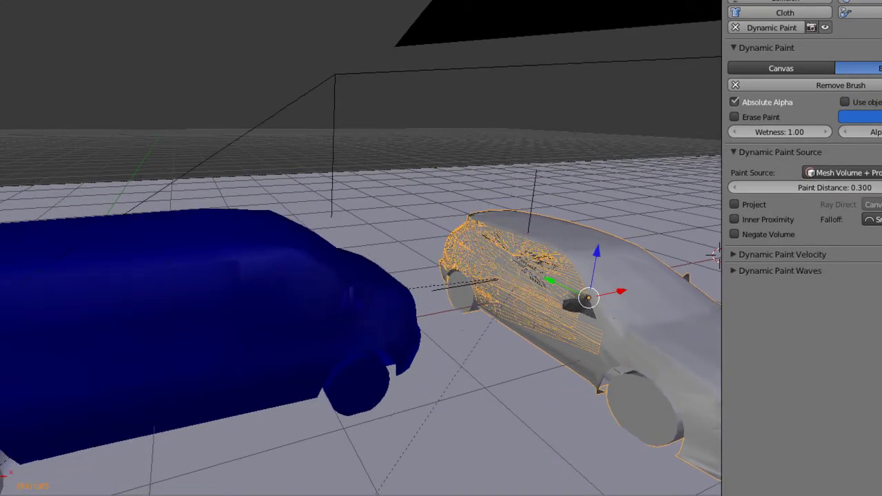
# Inspect the van's weight-painted front up close, then show the Modifiers tab
pyautogui.moveTo(439, 297)
pyautogui.mouseDown(button='middle')
pyautogui.moveTo(516, 315)
pyautogui.moveTo(323, 258)
pyautogui.moveTo(217, 268)
pyautogui.moveTo(273, 281)
pyautogui.moveTo(423, 268)
pyautogui.moveTo(223, 319)
pyautogui.mouseUp(button='middle')
pyautogui.scroll(4, 223, 318)
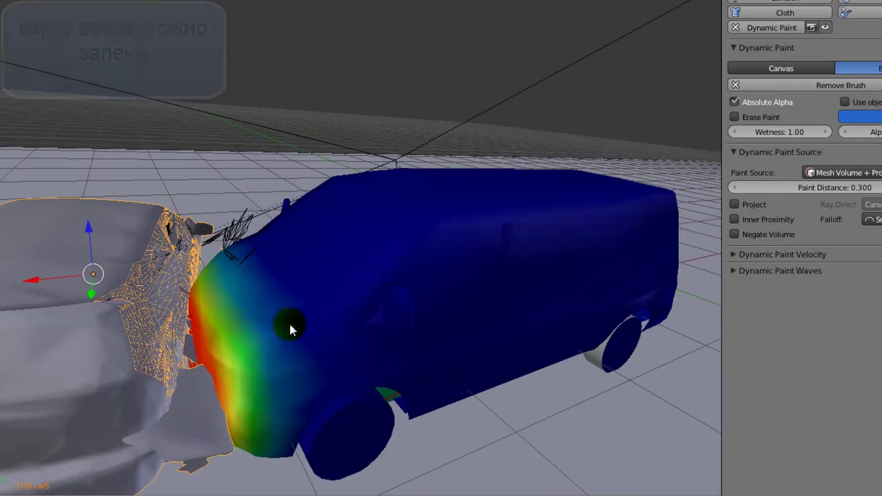
pyautogui.moveTo(291, 328); pyautogui.dragTo(345, 269, button='middle')
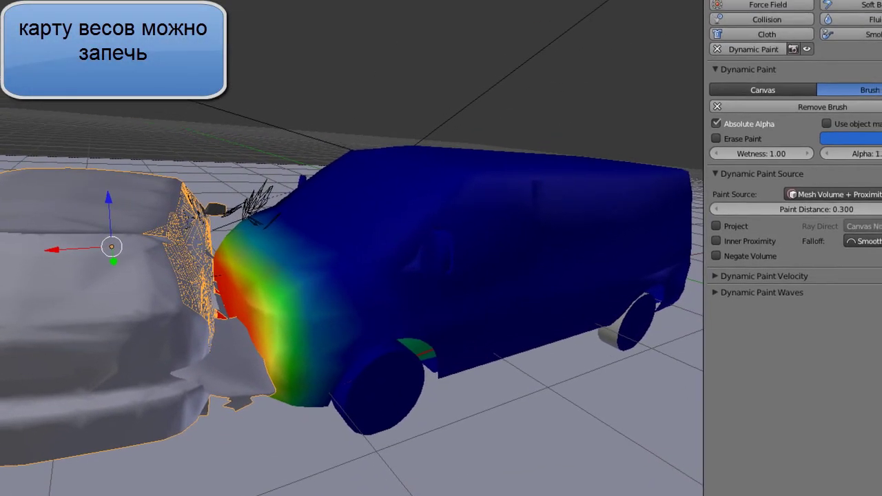
pyautogui.click(751, 17)
# Add a Simple Subdivision Surface to the van with View 2, placed above Dynamic Paint
pyautogui.rightClick(382, 242)
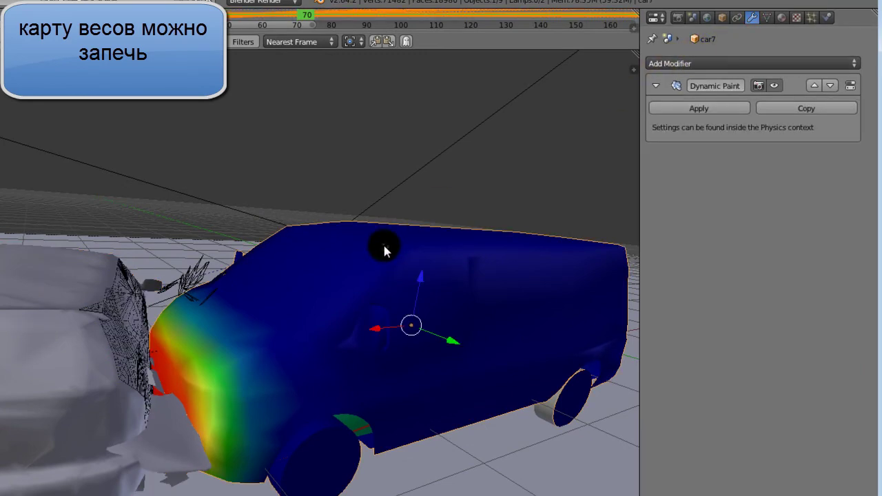
pyautogui.click(671, 63)
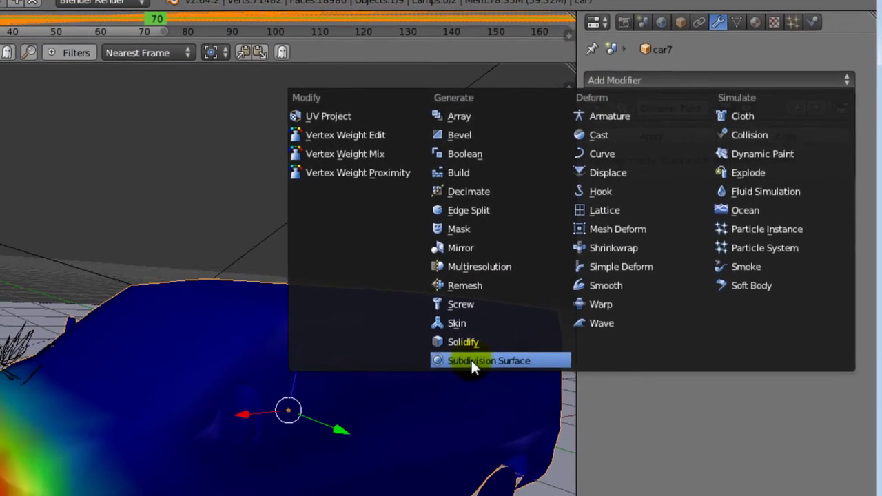
pyautogui.click(472, 360)
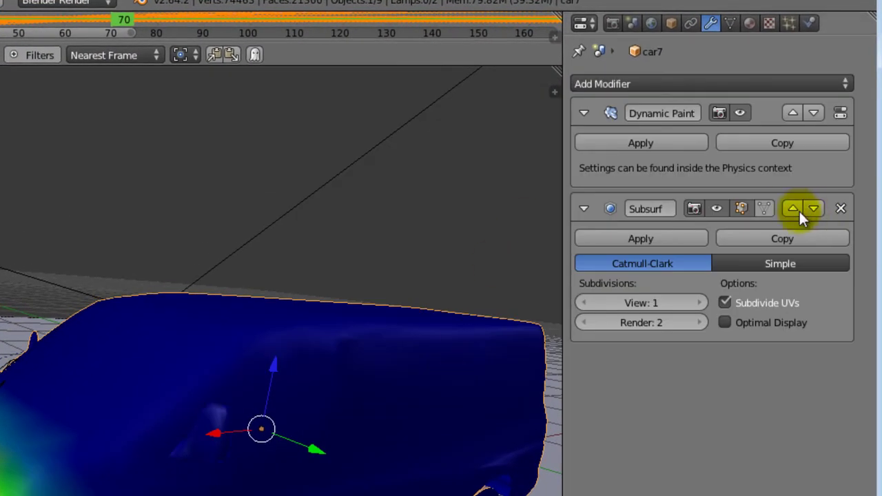
pyautogui.click(792, 208)
pyautogui.click(693, 207)
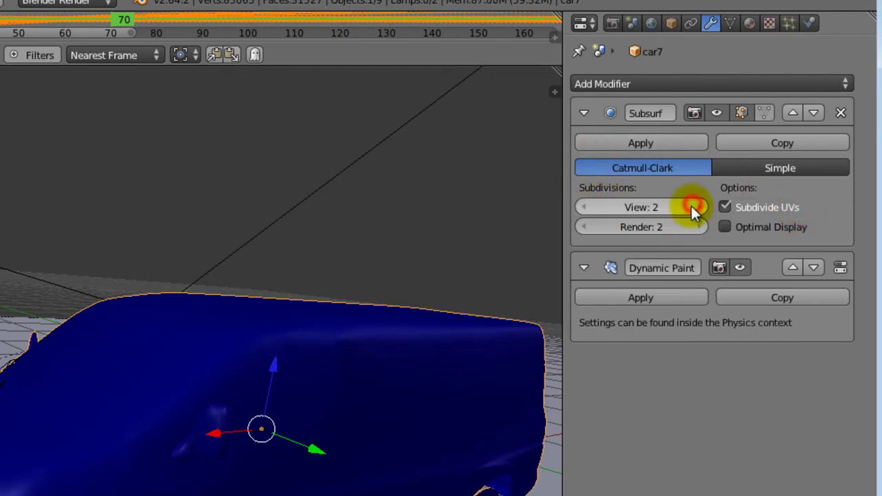
pyautogui.click(755, 170)
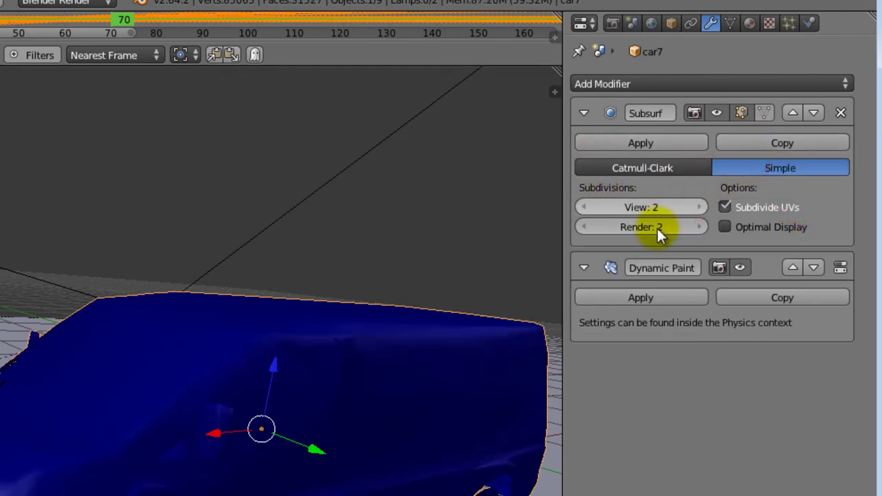
pyautogui.click(699, 206)
pyautogui.click(582, 207)
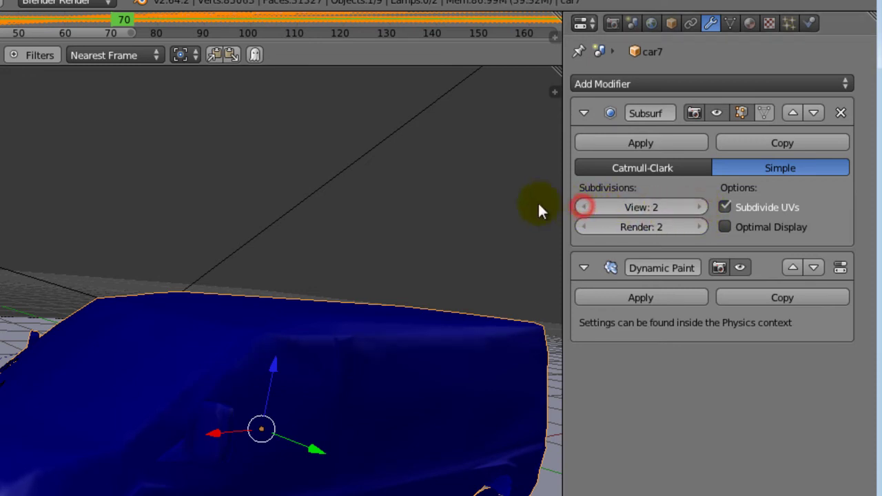
# Collapse the Subsurf and Dynamic Paint panels and add a Displace modifier
pyautogui.click(584, 112)
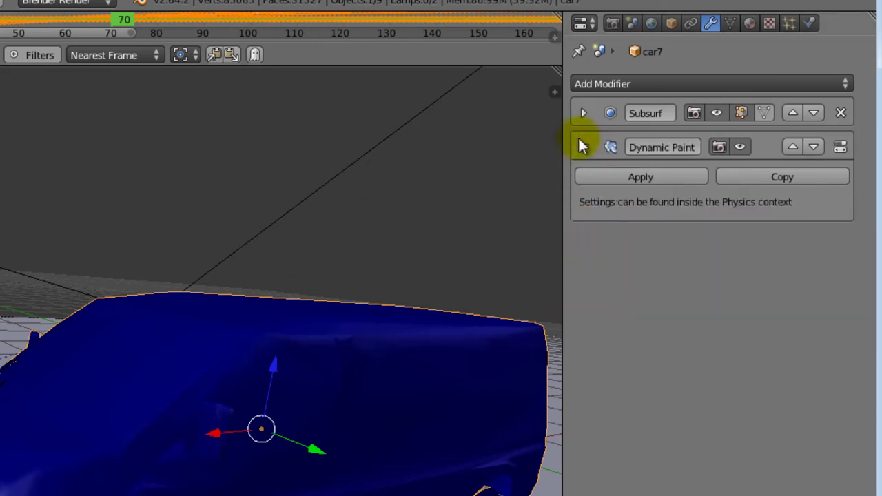
pyautogui.click(580, 143)
pyautogui.click(602, 83)
pyautogui.click(594, 181)
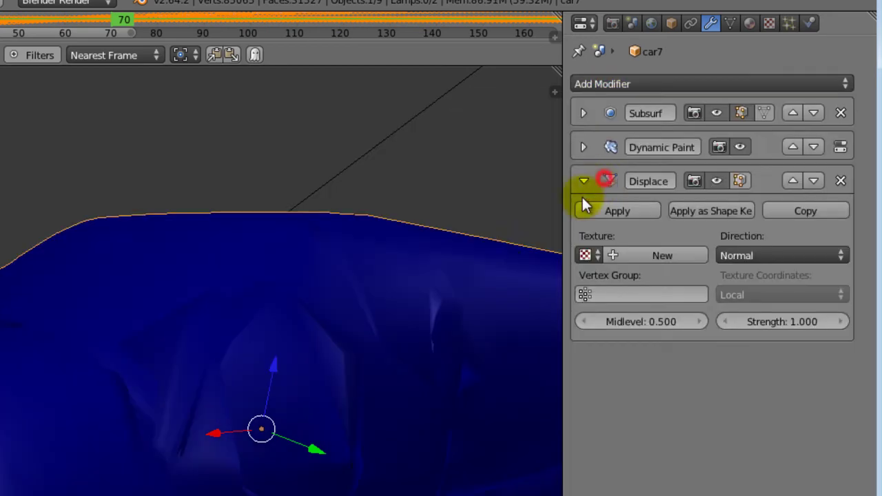
# Drive Displace by dp_weight with Midlevel 0 and Strength -0.100, checking the van's dented front
pyautogui.click(620, 298)
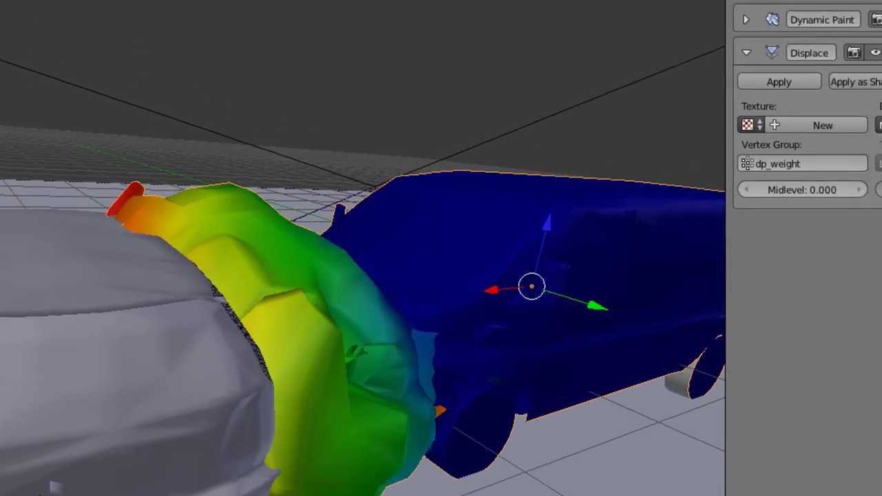
pyautogui.moveTo(779, 245); pyautogui.dragTo(798, 245)
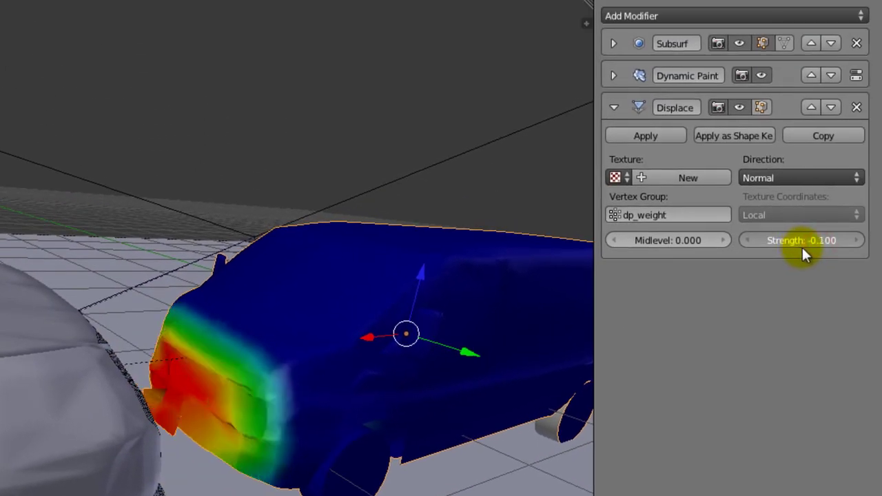
pyautogui.moveTo(801, 249); pyautogui.dragTo(801, 249)
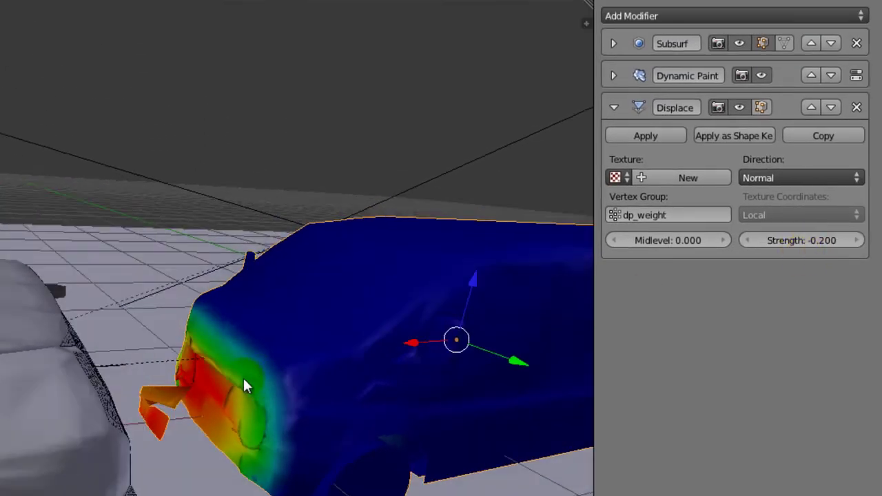
pyautogui.moveTo(245, 385)
pyautogui.mouseDown(button='middle')
pyautogui.moveTo(247, 407)
pyautogui.moveTo(310, 407)
pyautogui.mouseUp(button='middle')
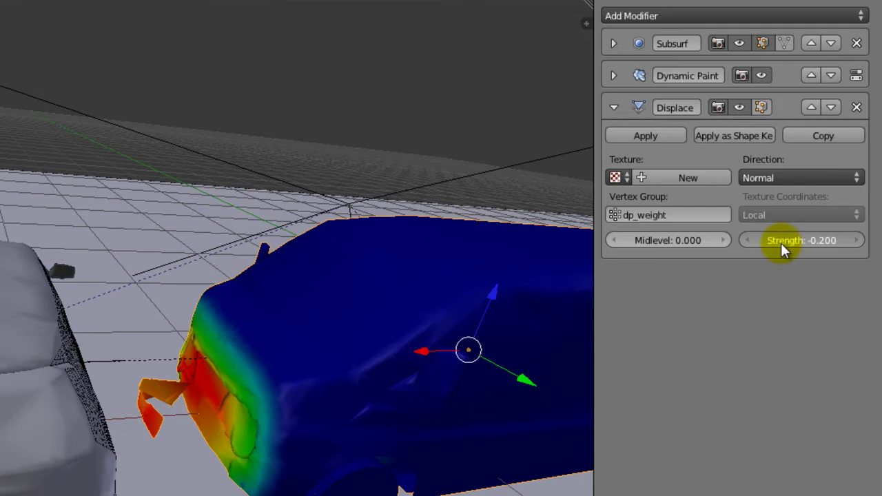
pyautogui.moveTo(782, 242); pyautogui.dragTo(782, 242)
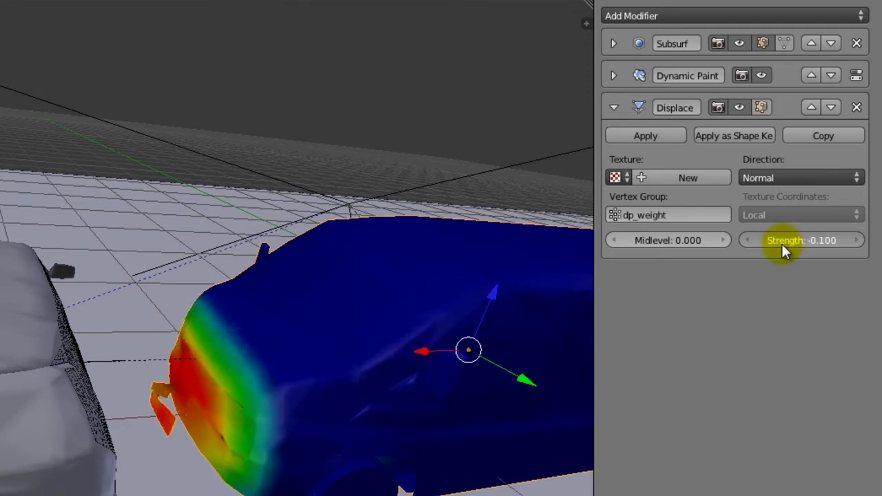
pyautogui.moveTo(204, 361)
pyautogui.mouseDown(button='middle')
pyautogui.moveTo(32, 254)
pyautogui.moveTo(176, 387)
pyautogui.mouseUp(button='middle')
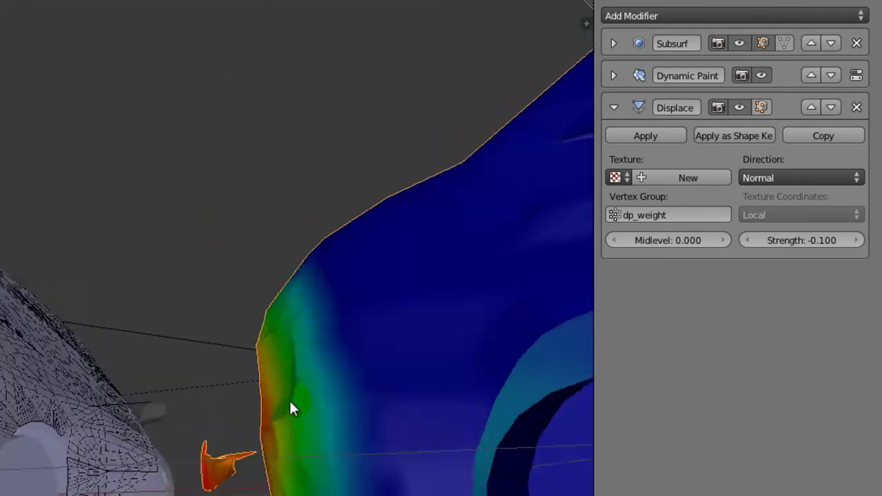
pyautogui.moveTo(175, 388); pyautogui.dragTo(330, 452, button='middle')
# Raise Subsurf View subdivisions to 3 and inspect the smoother dent on both cars
pyautogui.click(613, 43)
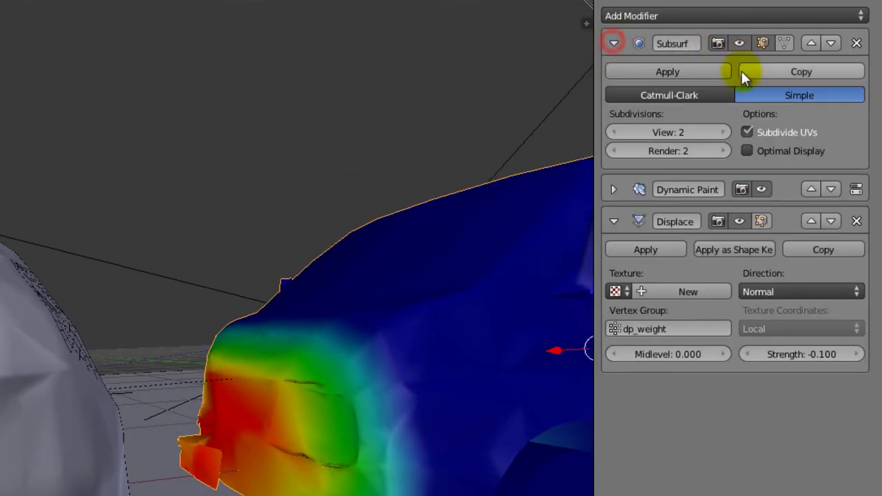
pyautogui.click(723, 132)
pyautogui.moveTo(153, 348); pyautogui.dragTo(207, 393, button='middle')
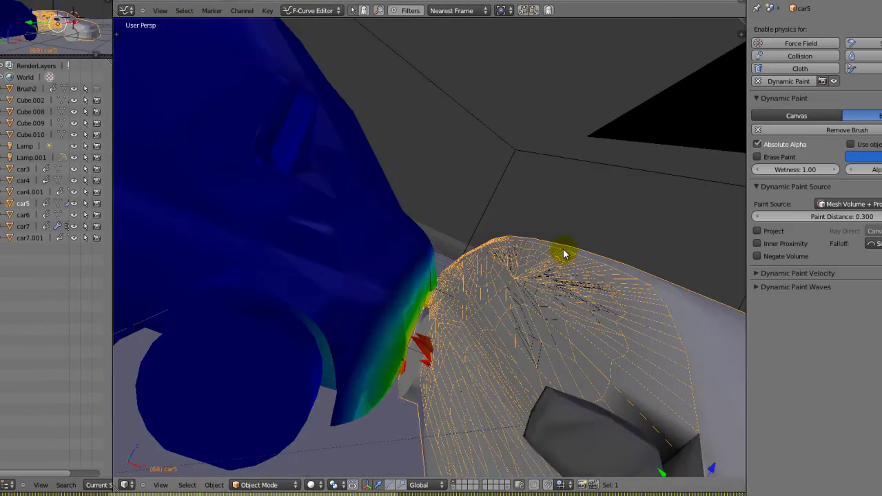
pyautogui.moveTo(562, 254)
pyautogui.mouseDown(button='middle')
pyautogui.moveTo(449, 183)
pyautogui.moveTo(309, 193)
pyautogui.moveTo(413, 291)
pyautogui.moveTo(397, 333)
pyautogui.moveTo(411, 319)
pyautogui.mouseUp(button='middle')
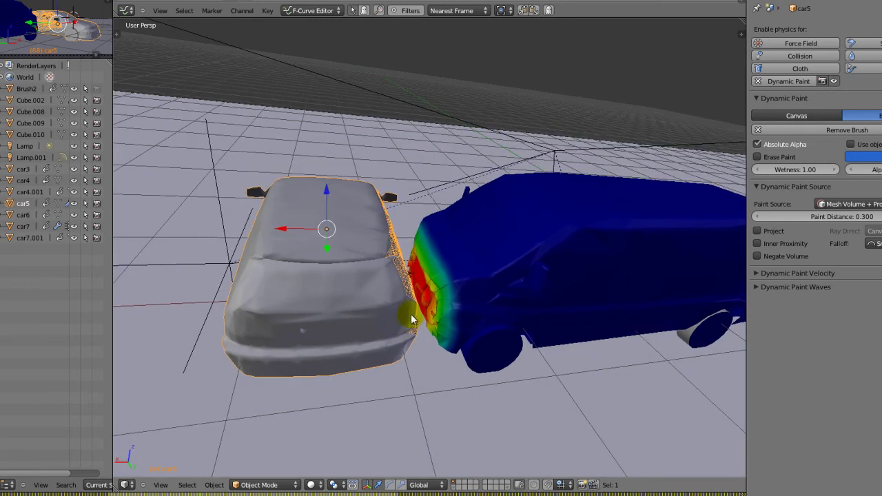